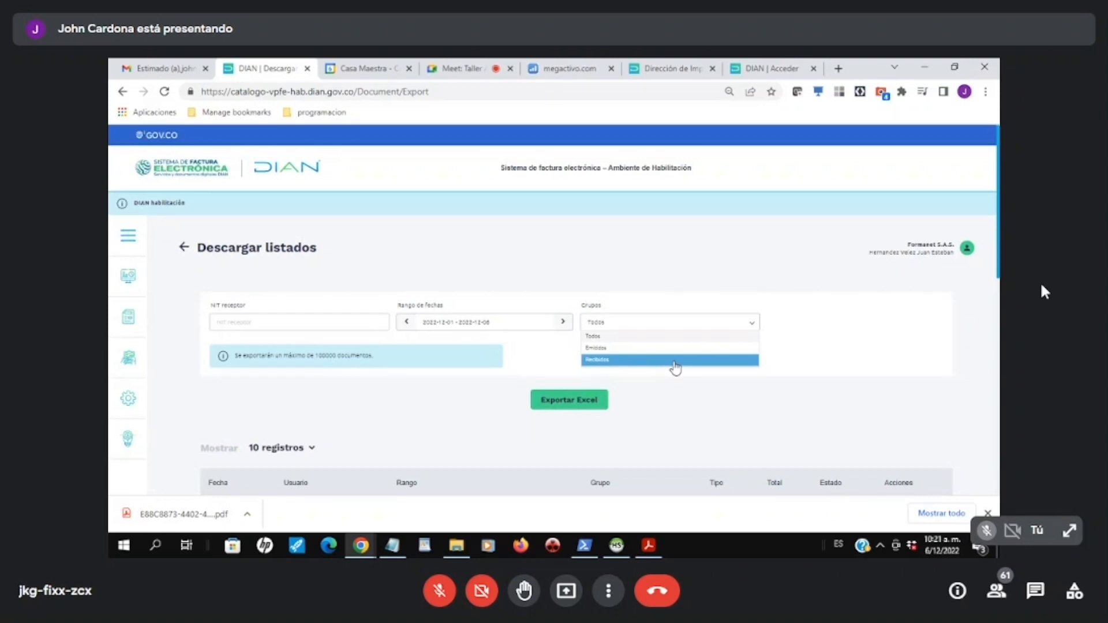
Step: Set the document group for the listing export to Emitidos
left_click(627, 356)
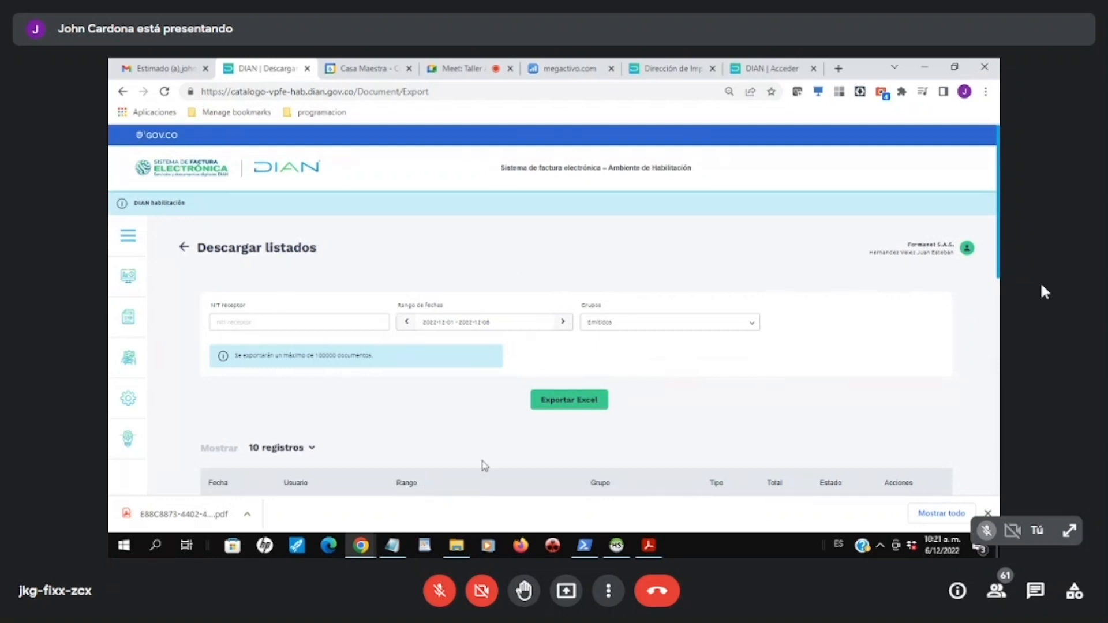
Step: Switch to File Explorer, widen the Name column and open the spreadsheet inside the extracted "docs emitidos dian" folder
left_click(456, 545)
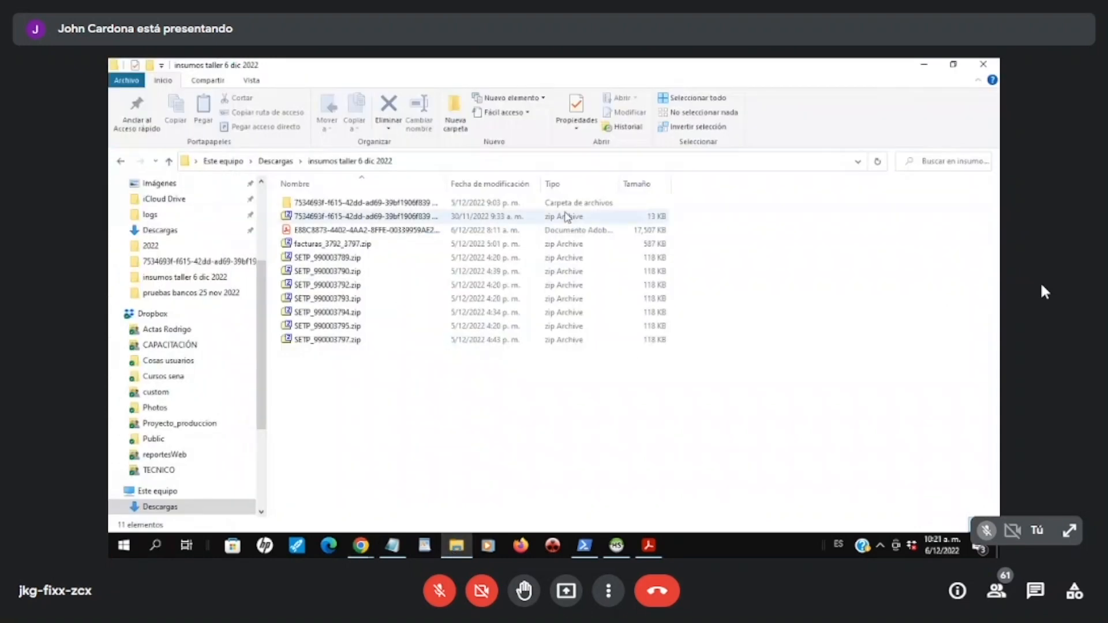
left_click(379, 220)
left_click_drag(447, 184, 549, 183)
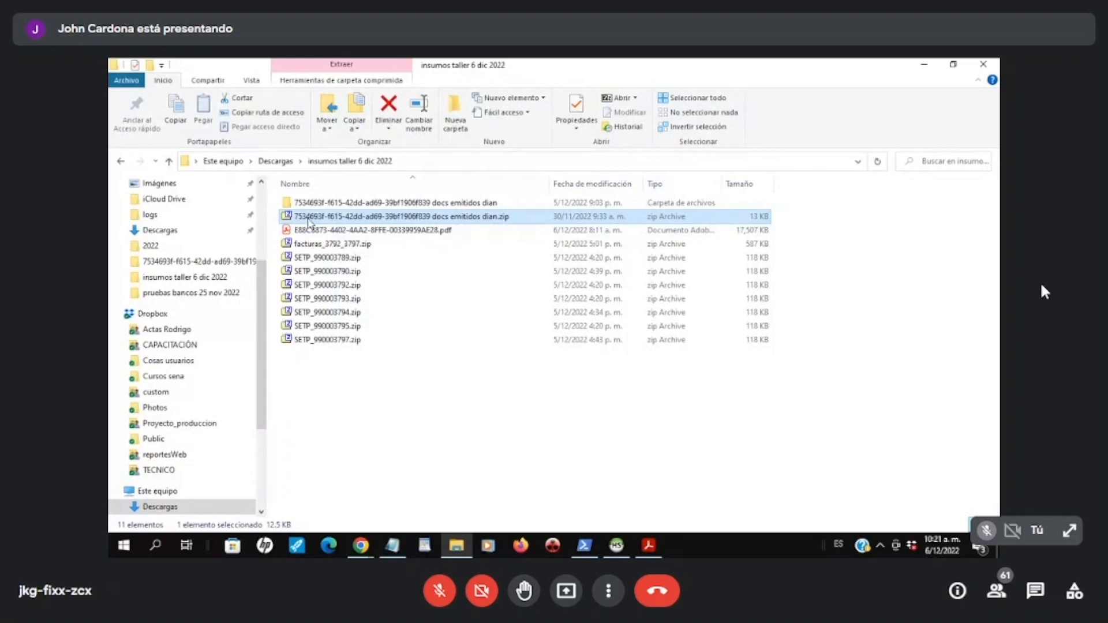
double_click(396, 202)
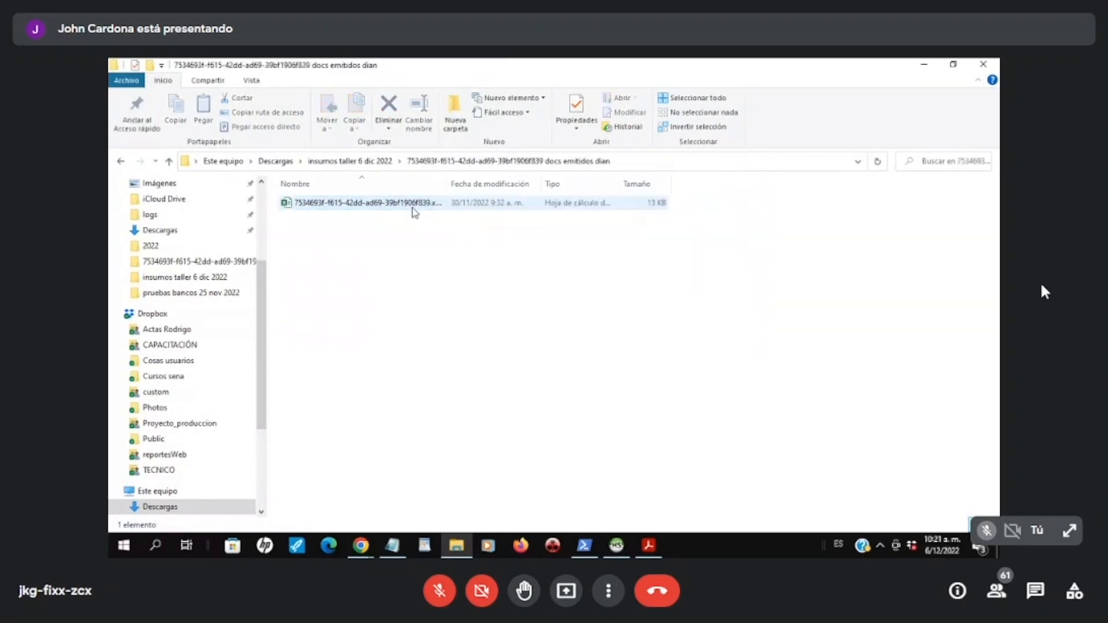
double_click(396, 202)
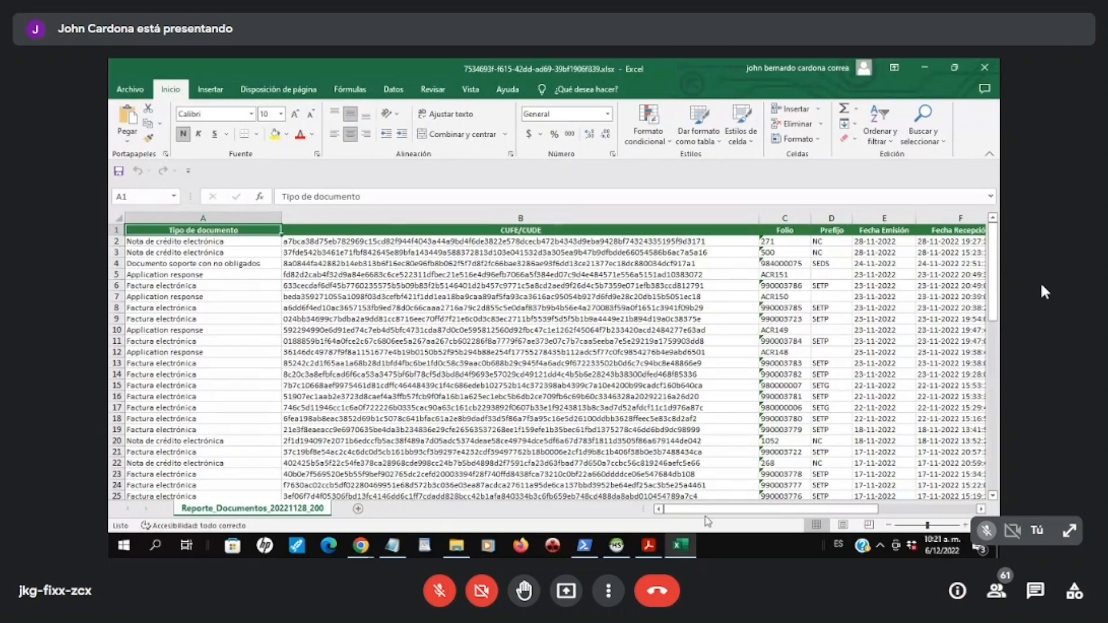
Step: Examine the document types and CUFE/CUDE codes throughout the rows of the DIAN report
left_click_drag(704, 513, 321, 296)
scroll(320, 295, "down", 6)
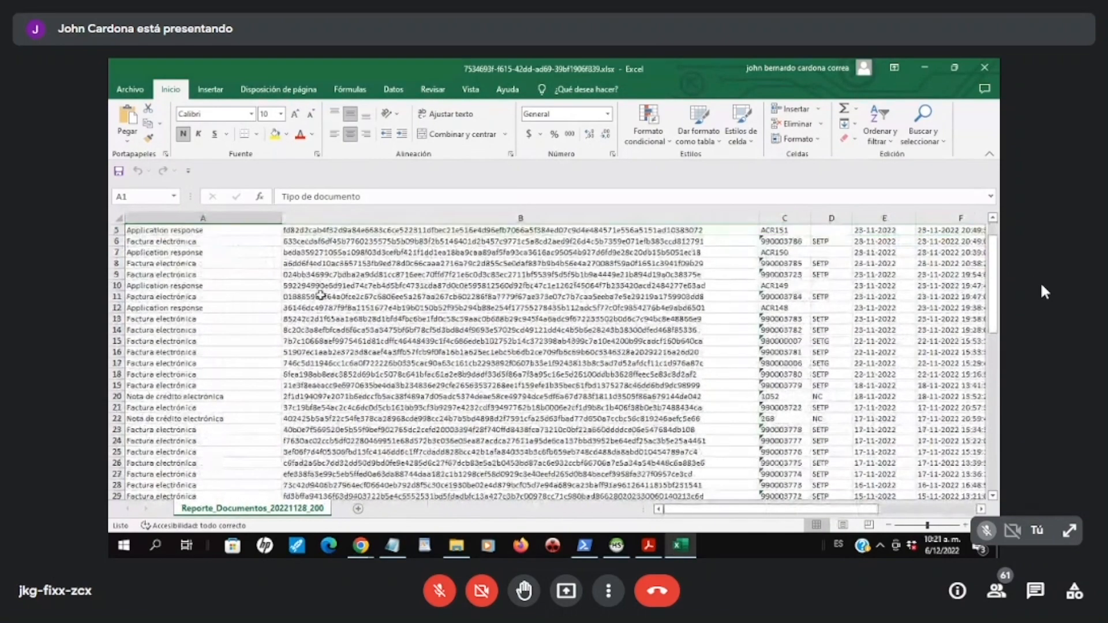
scroll(321, 295, "up", 6)
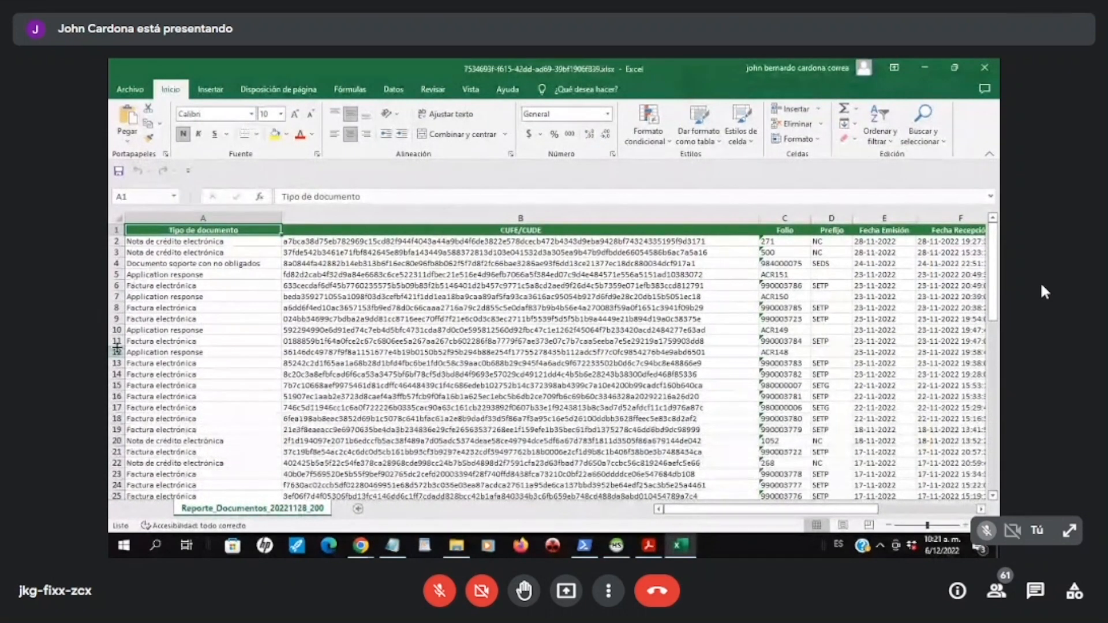
scroll(158, 374, "down", 2)
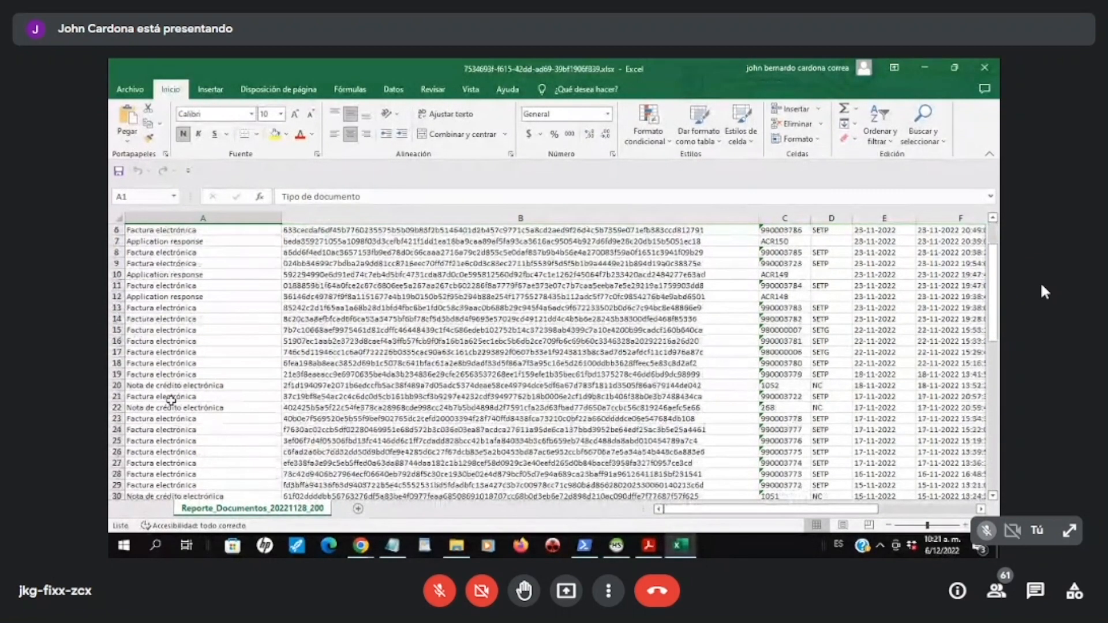
scroll(170, 400, "down", 6)
scroll(163, 442, "down", 7)
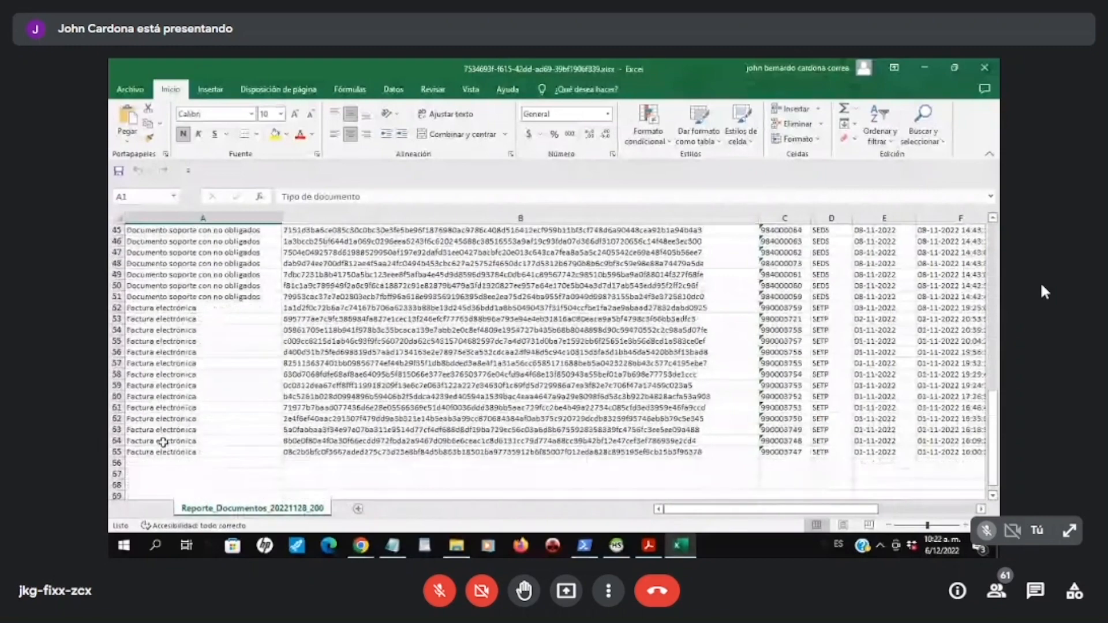
scroll(297, 430, "up", 11)
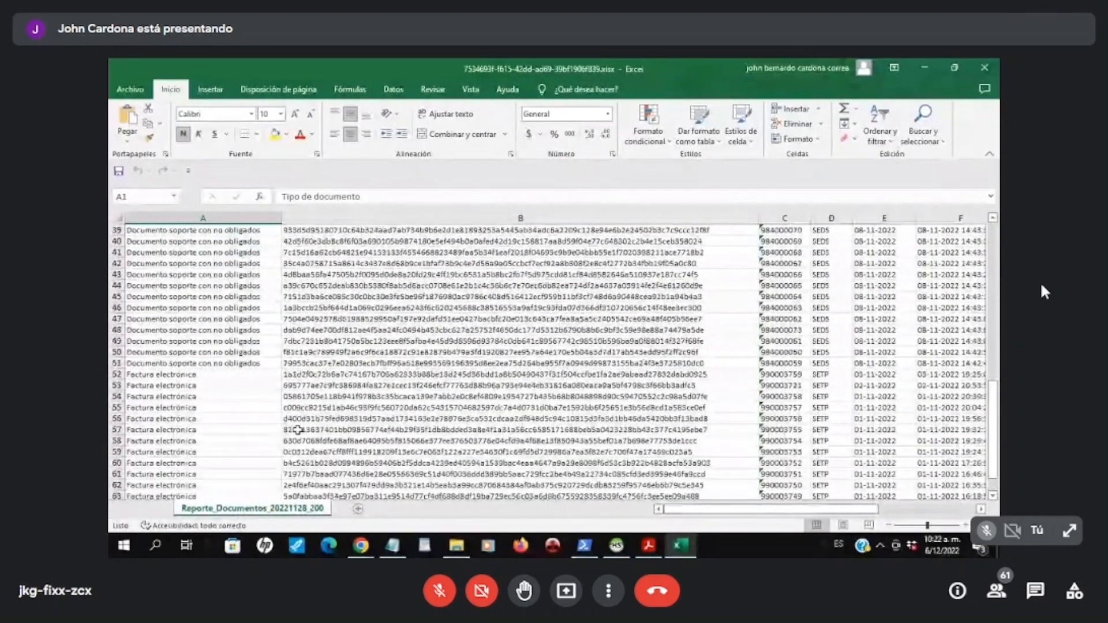
scroll(297, 430, "up", 4)
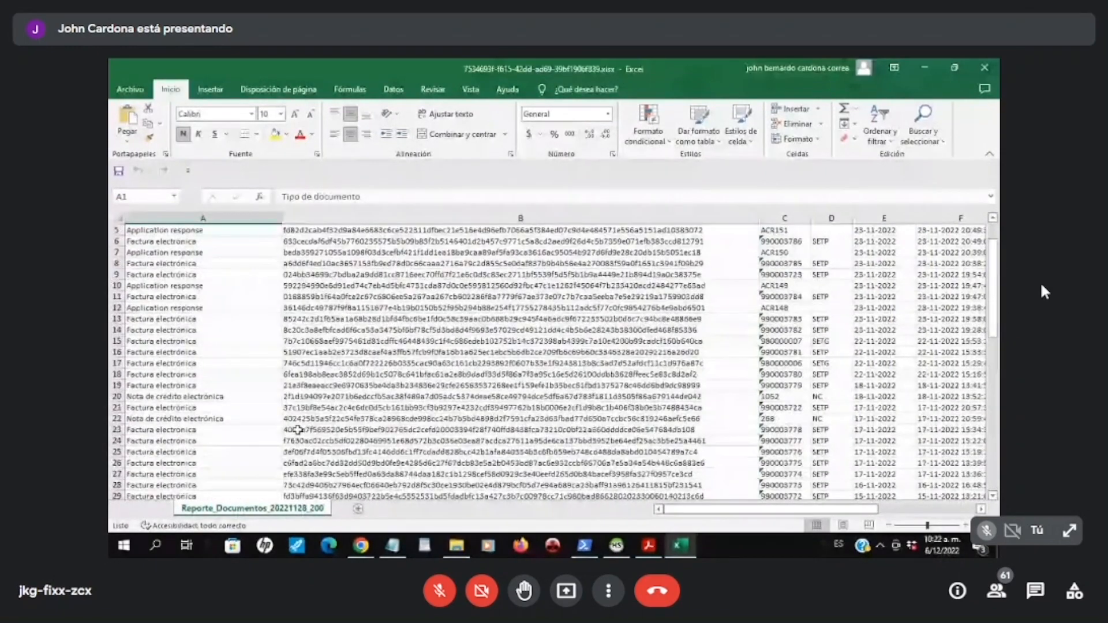
Step: Examine the report's remaining columns through Grupo and check the group of the document in row 15
left_click_drag(723, 514, 821, 513)
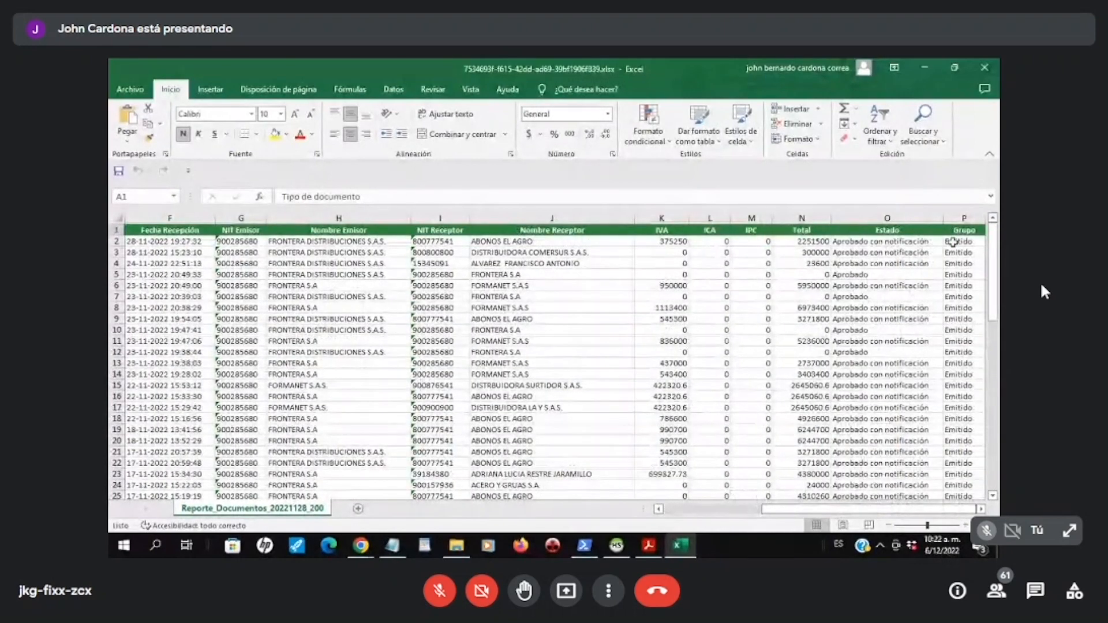
left_click(962, 298)
left_click(962, 387)
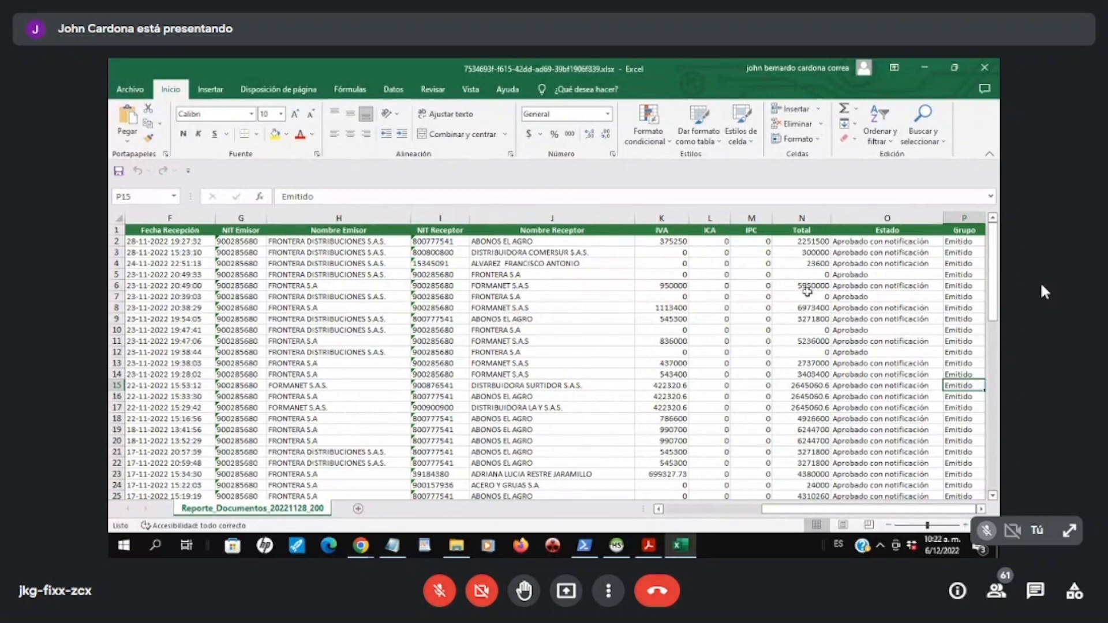
Step: Highlight the recipient, tax and total values in I15:N15 of the report and return to the presentation slides
left_click_drag(812, 510, 717, 519)
key("alt+Tab")
key("alt+Tab")
key("alt+Tab")
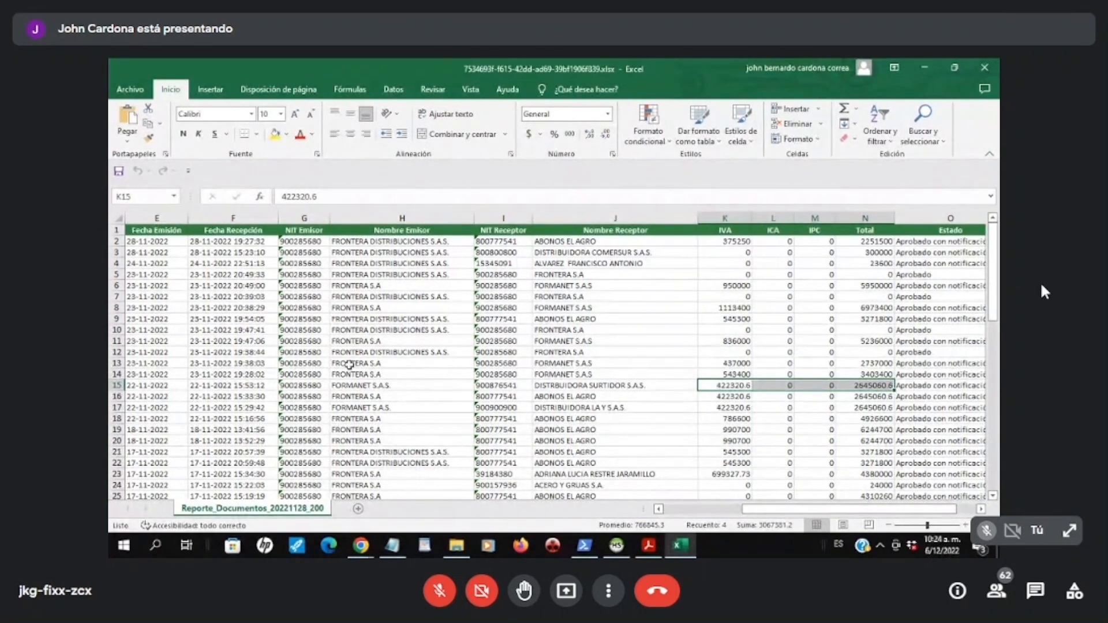
left_click_drag(508, 385, 869, 387)
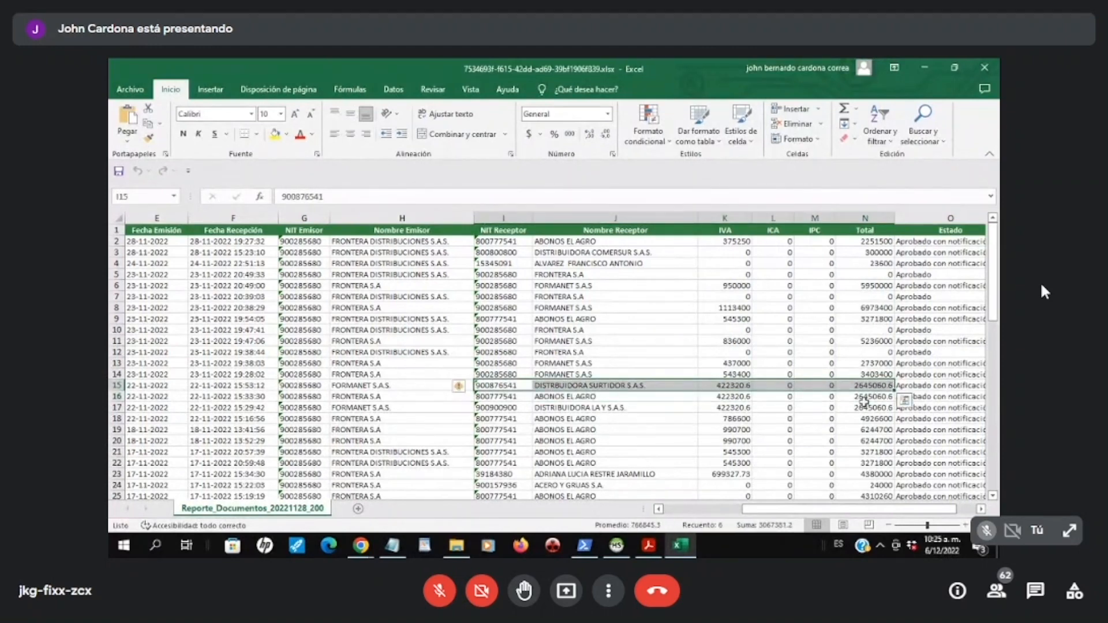
key("alt+Tab")
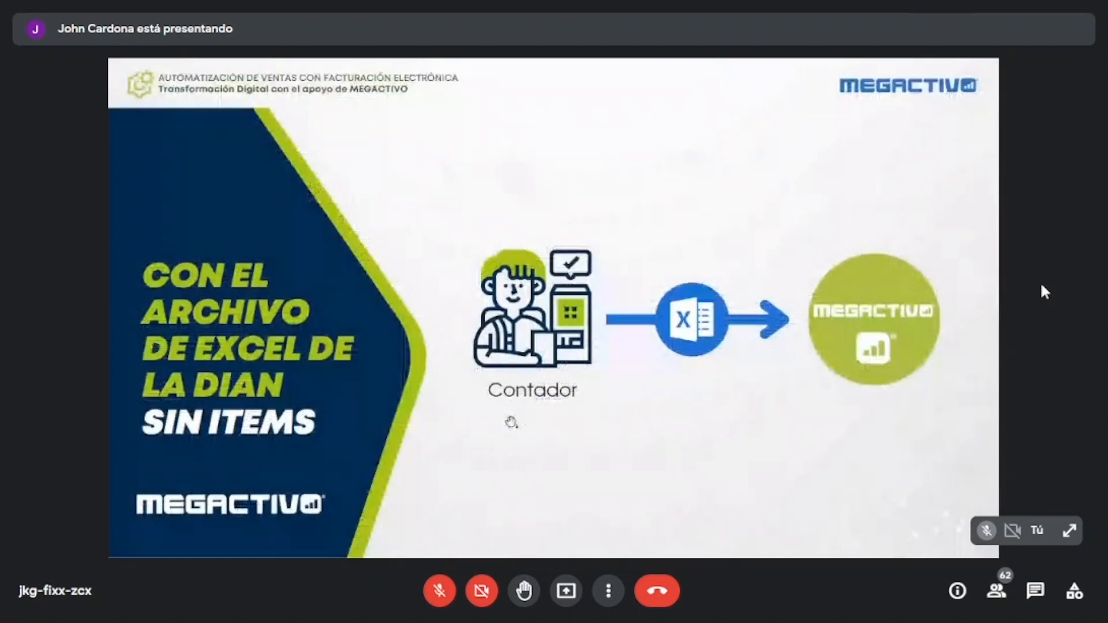
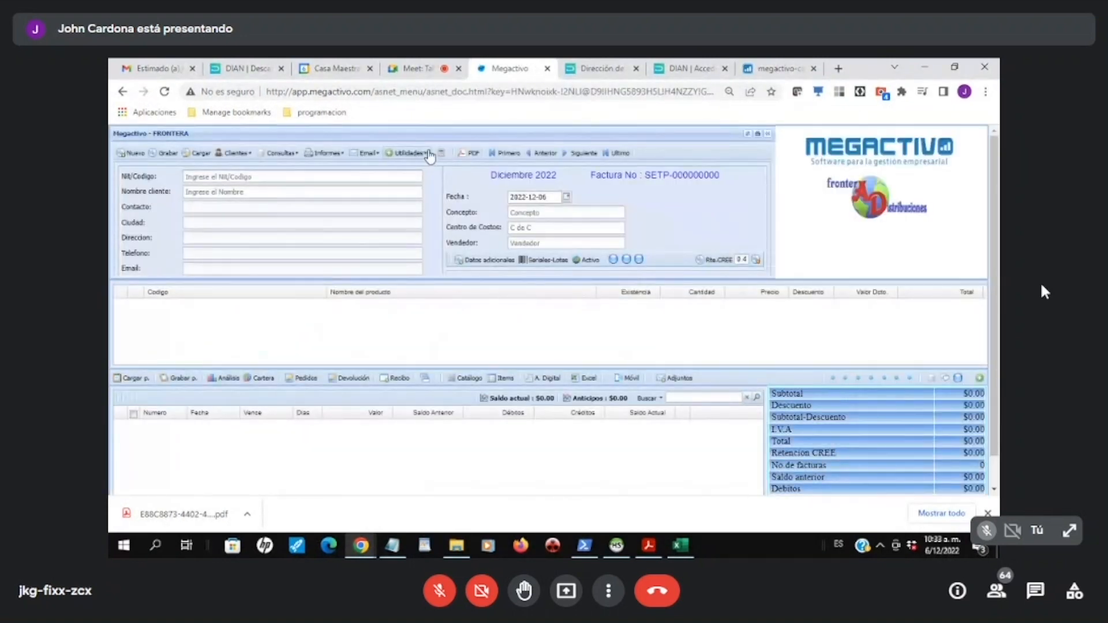
Step: Change the working period of the sales invoice module to Noviembre 2022
left_click(406, 153)
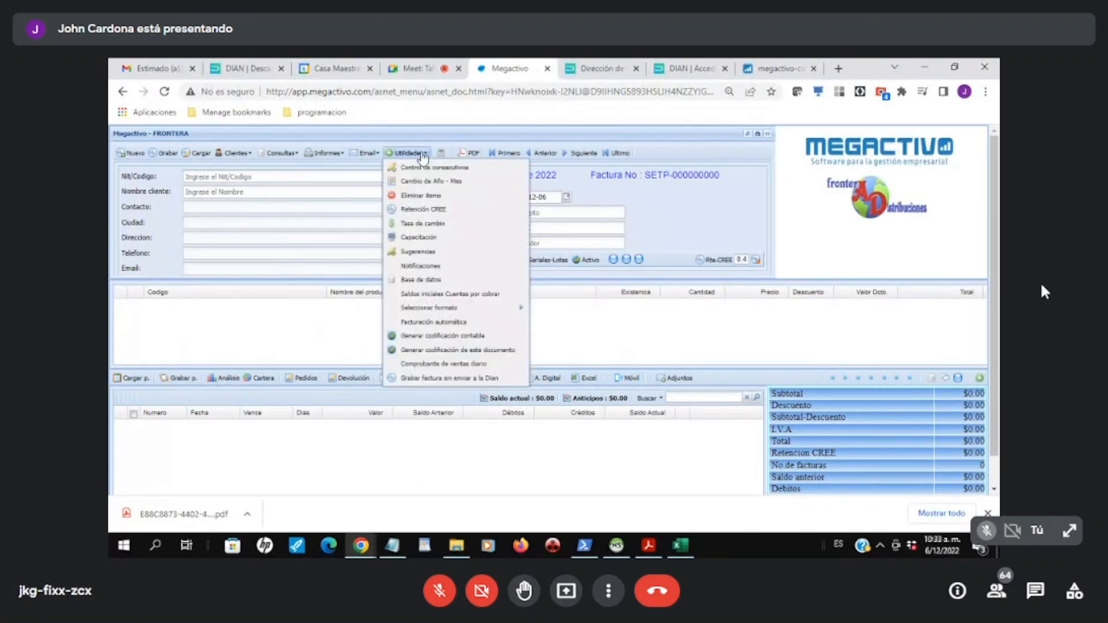
left_click(427, 182)
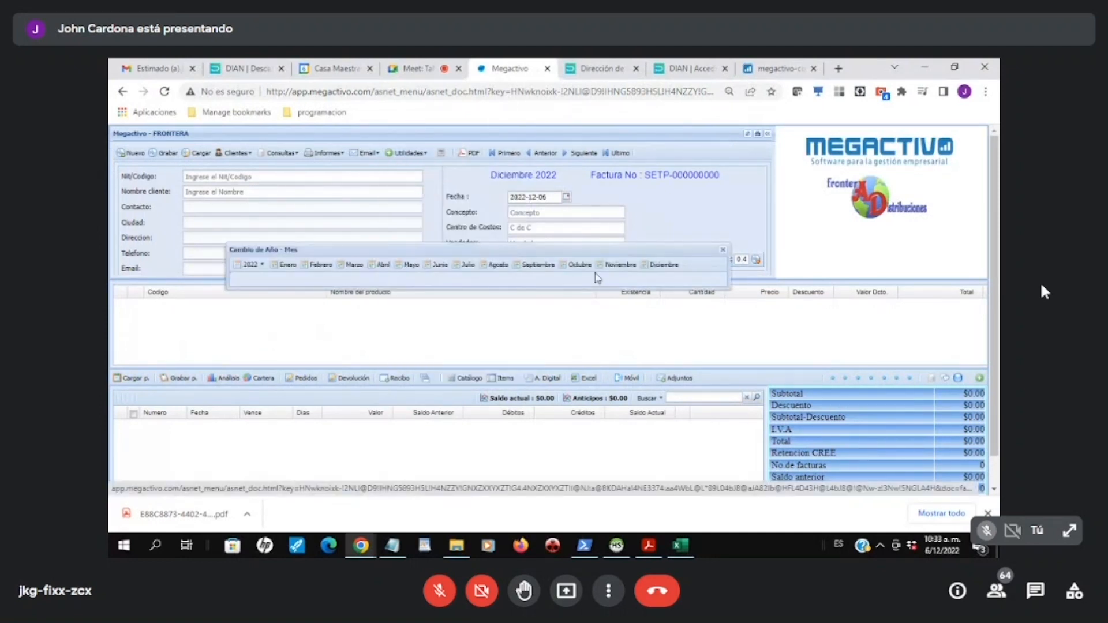
left_click(614, 265)
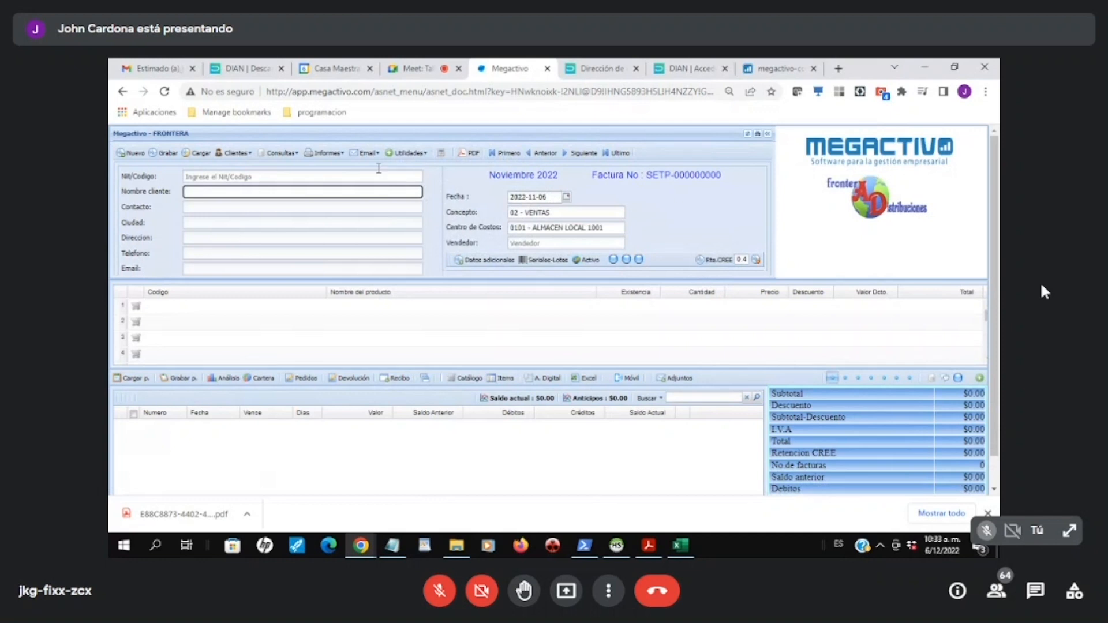
Step: Check the November list of saved invoices, close it and duplicate the Megactivo browser tab
left_click(196, 153)
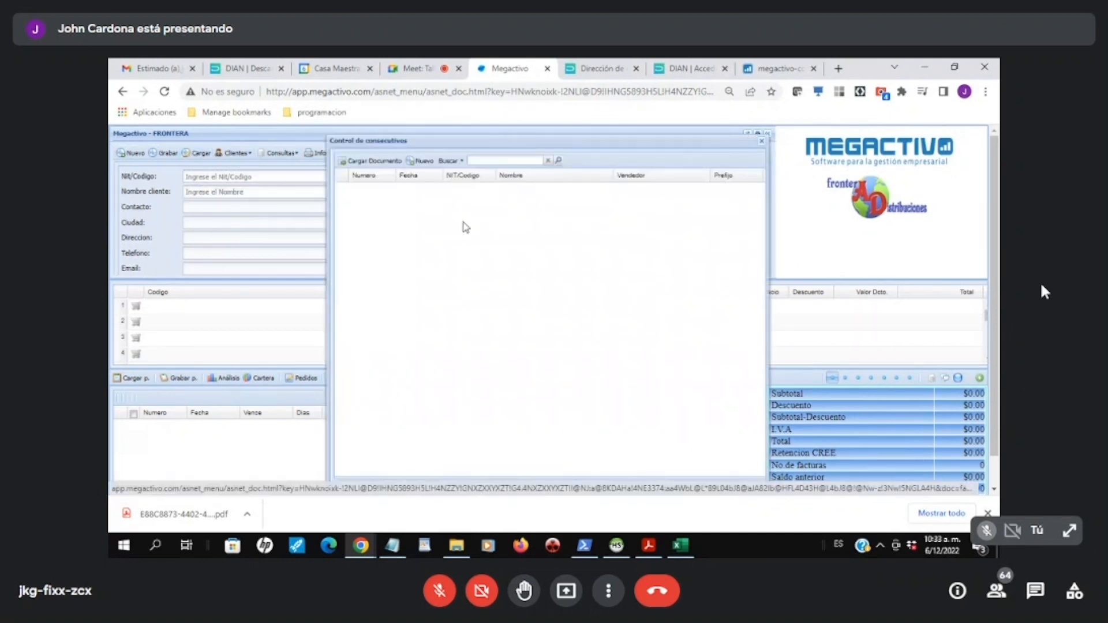
left_click(761, 142)
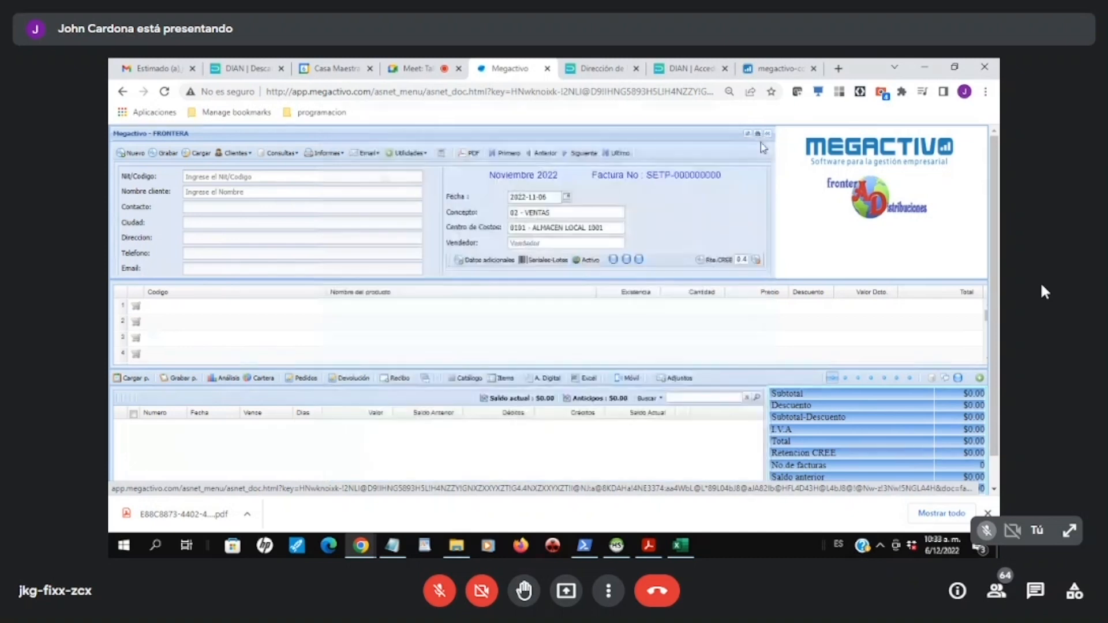
right_click(504, 64)
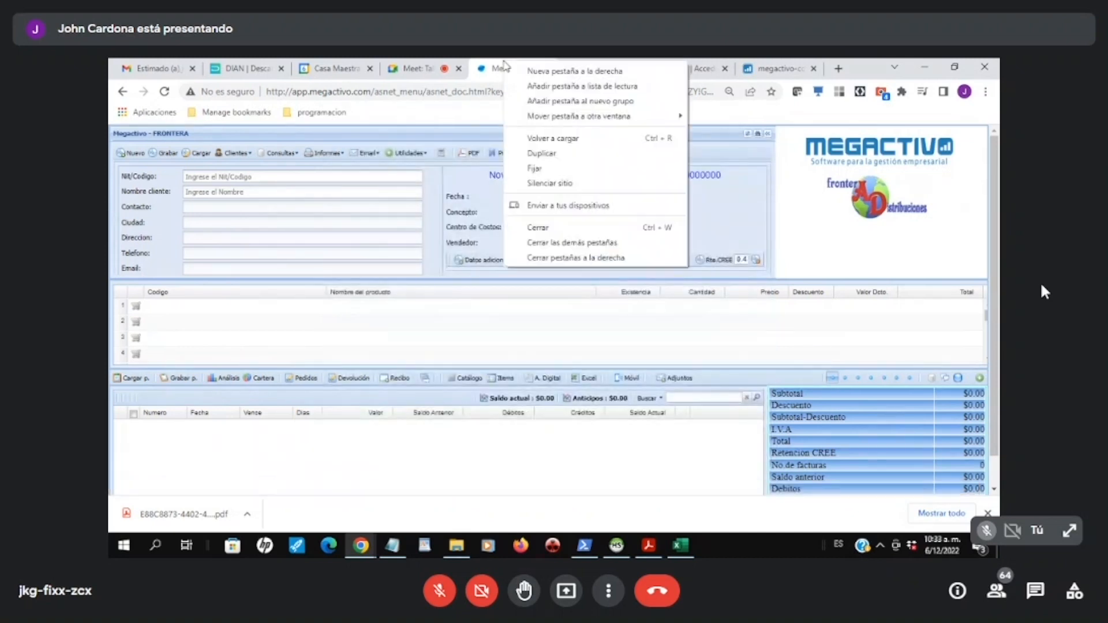
left_click(542, 154)
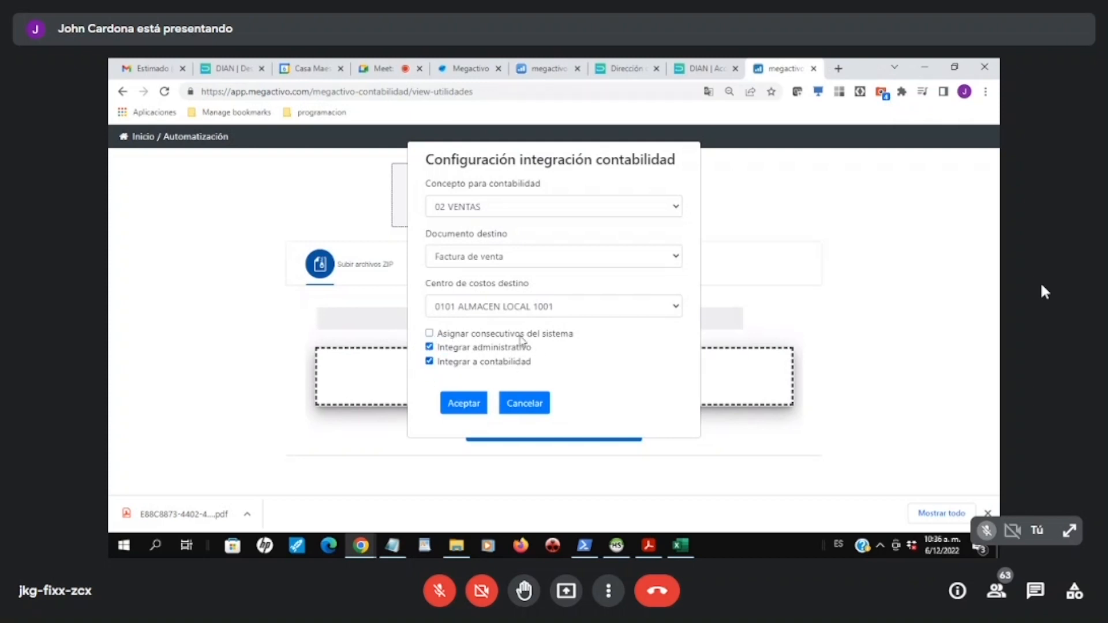
Step: Switch to the Megactivo main menu, open the accounting concepts configuration and display the accounts of concept 02 VENTAS
left_click(430, 362)
left_click(490, 70)
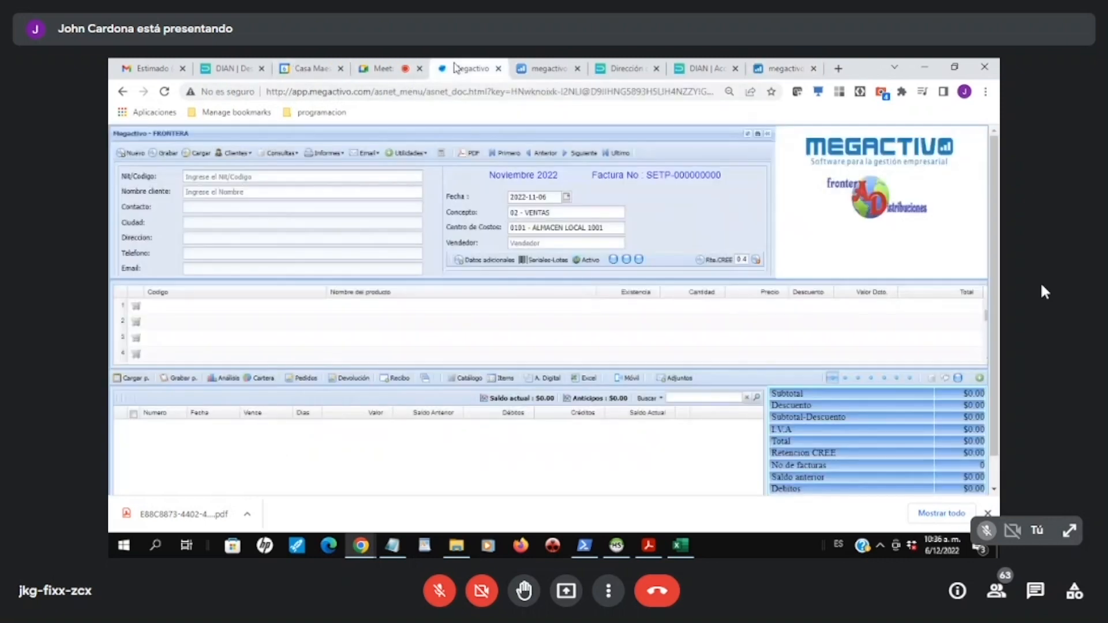
left_click(542, 69)
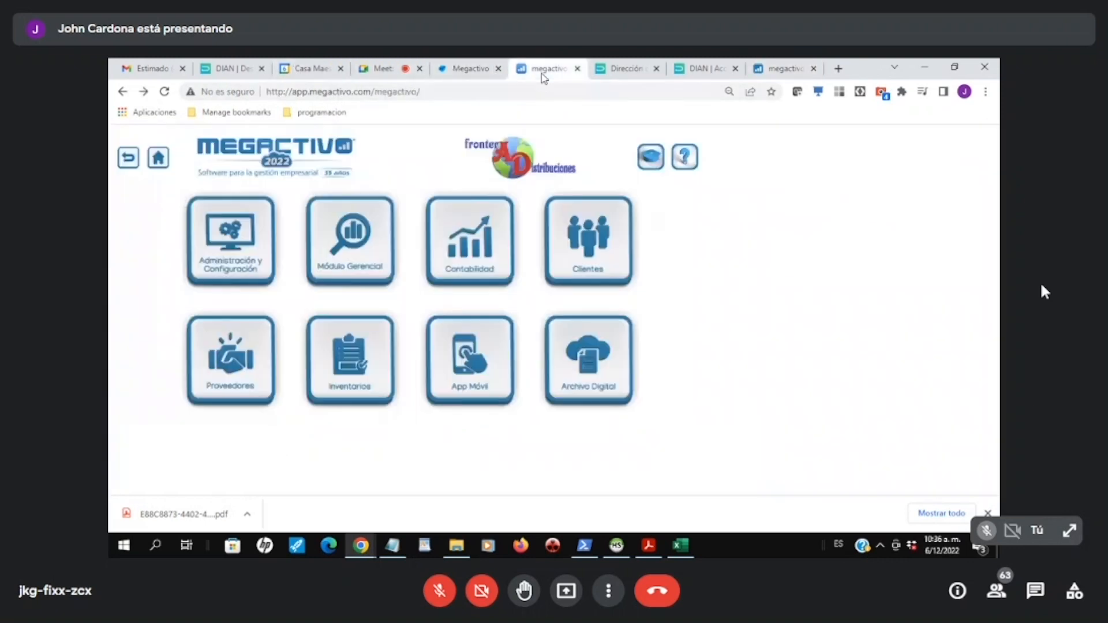
left_click(225, 239)
left_click(473, 358)
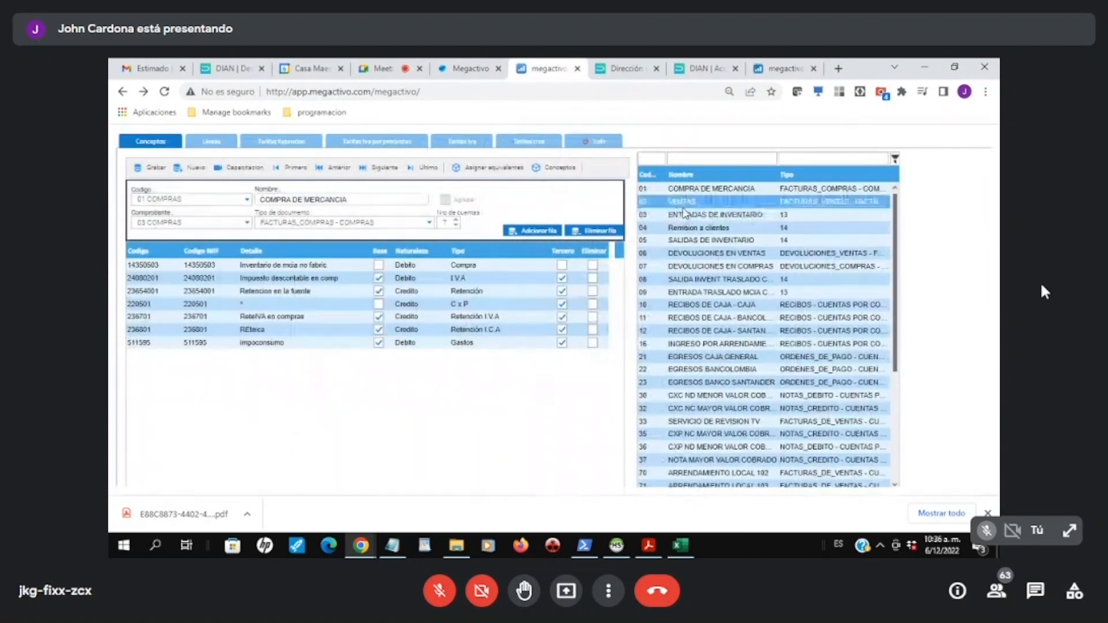
left_click(683, 206)
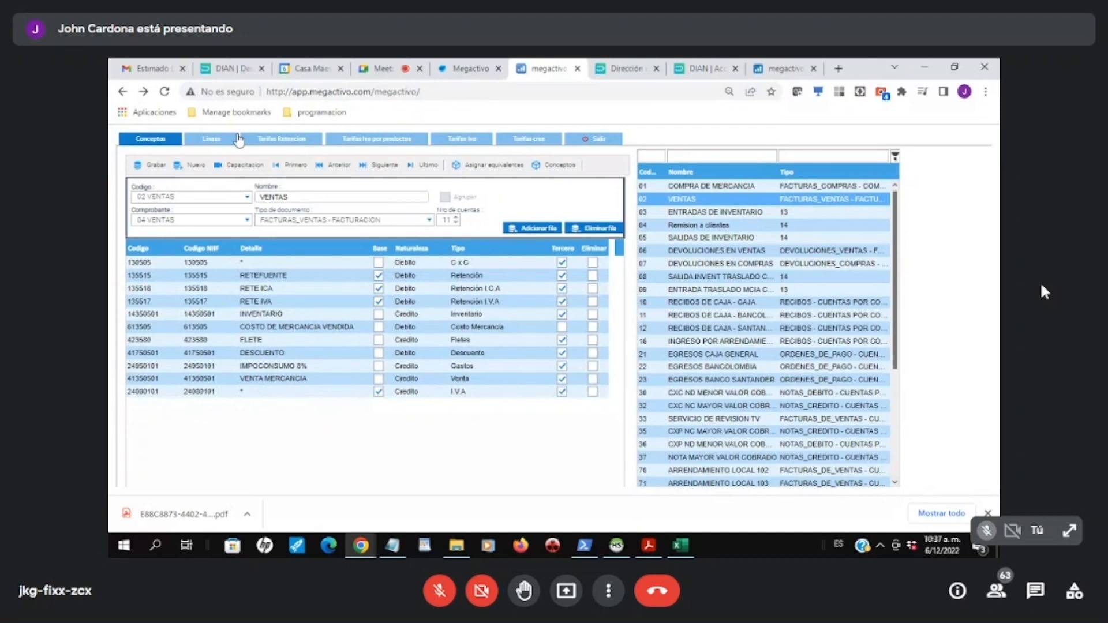
Step: Check the accounts assigned by product line and display concept 79, facturas de venta sin ítems
left_click(224, 137)
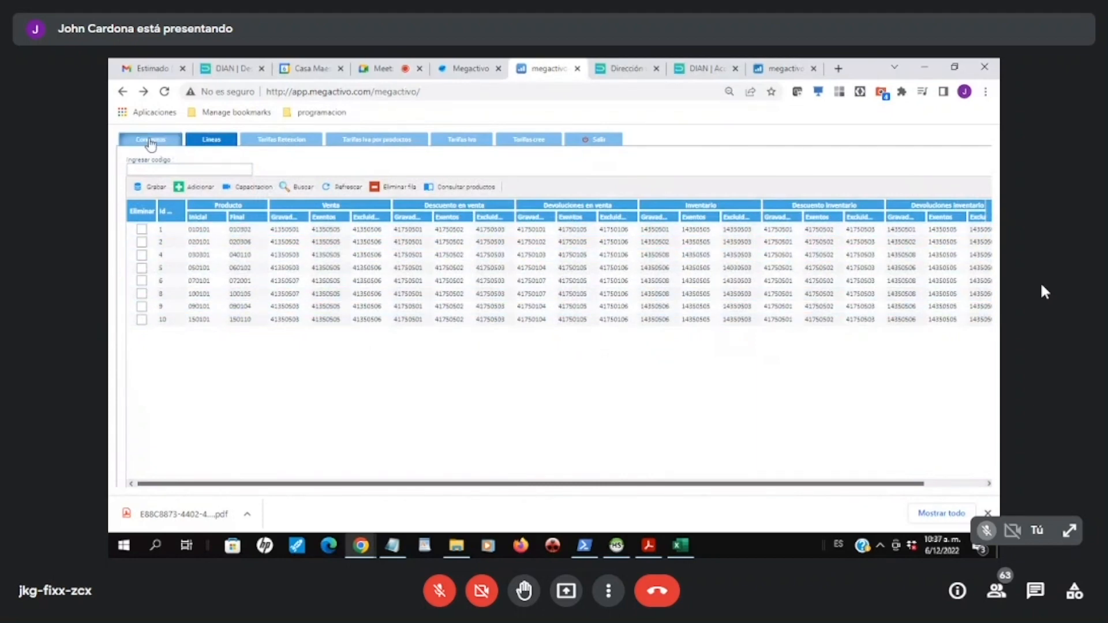
left_click(151, 141)
scroll(705, 306, "down", 3)
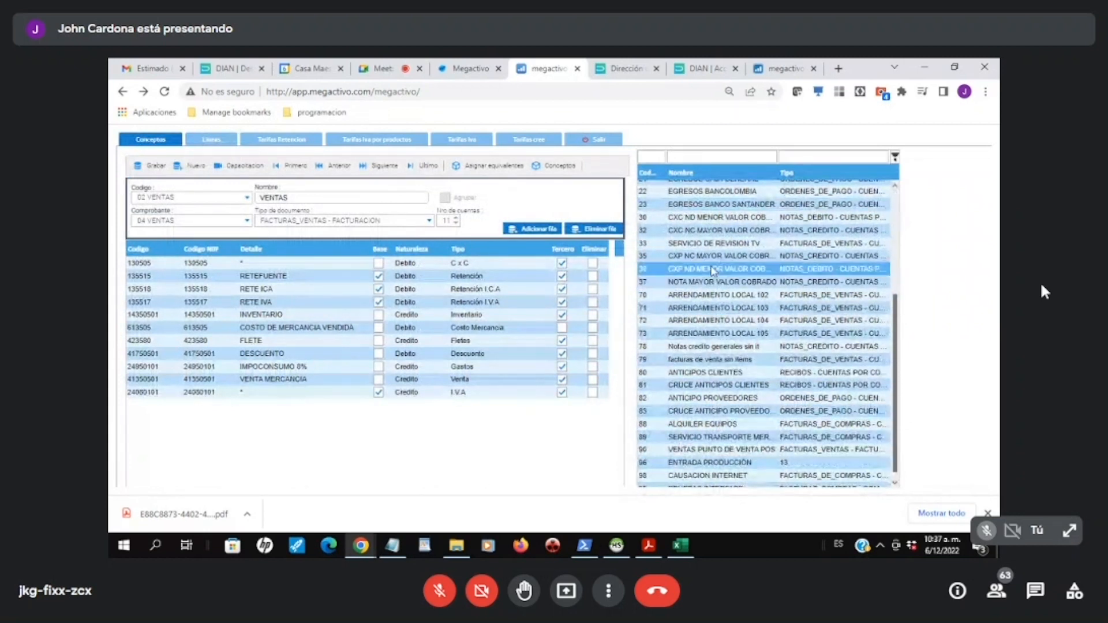
left_click(709, 364)
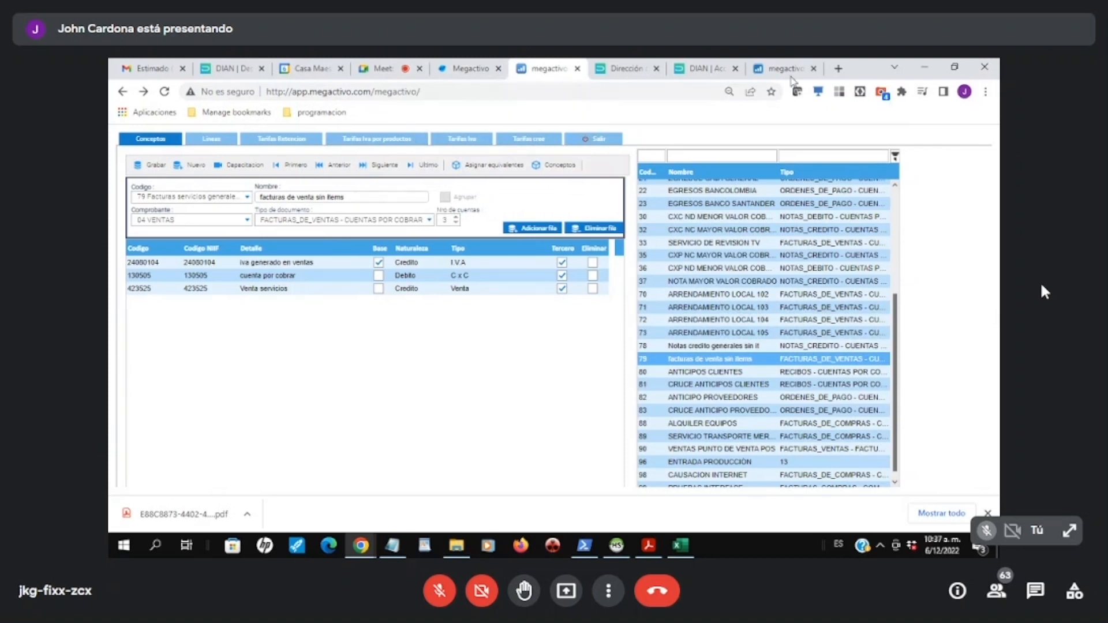
Step: Return to Automatización and accept the invoice integration with concept 02 VENTAS, Factura de venta and cost centre 0101 ALMACEN LOCAL 1001
left_click(785, 68)
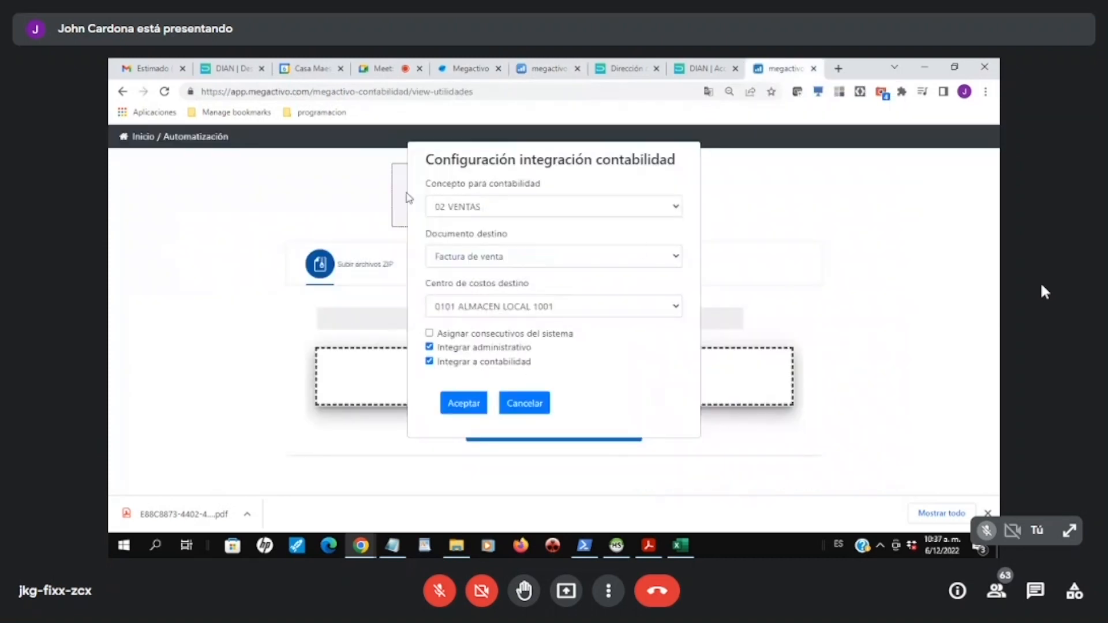
left_click(679, 211)
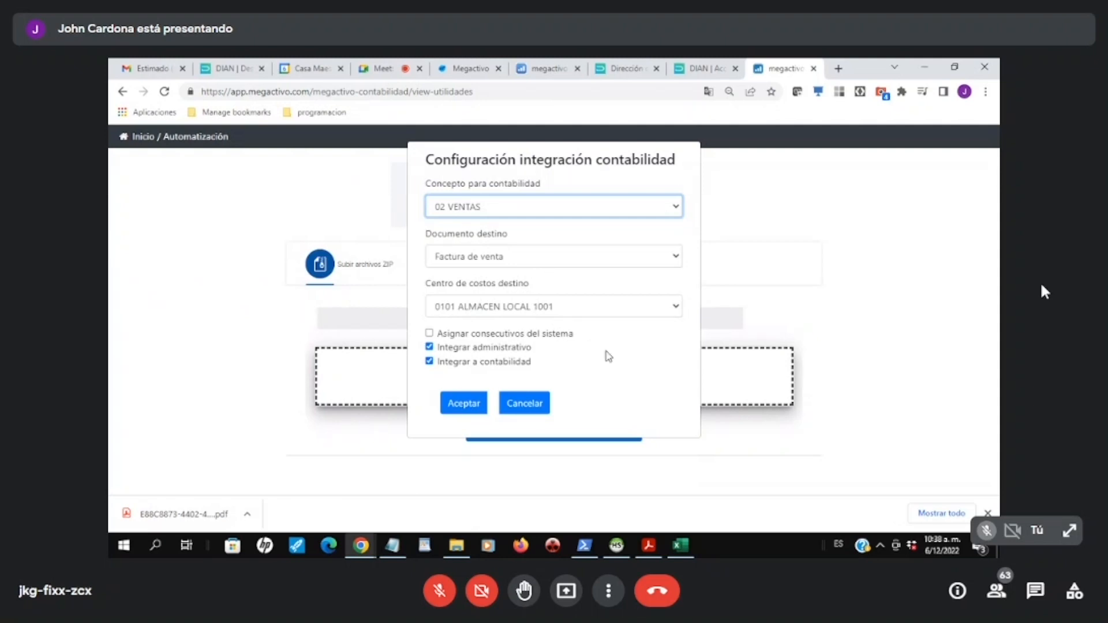
left_click(463, 404)
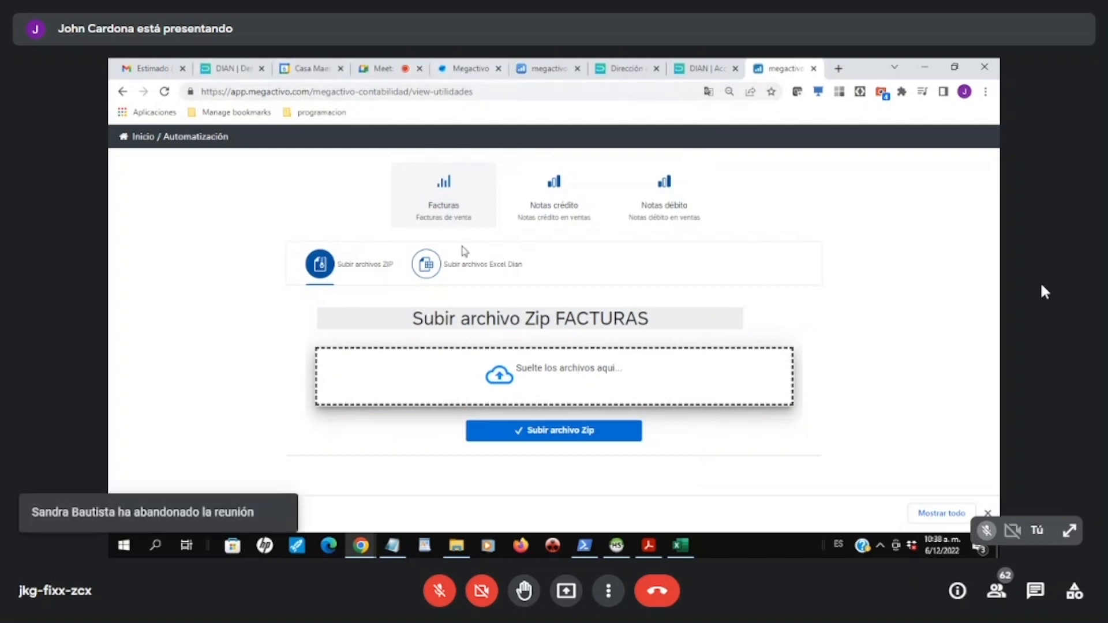
Step: Configure the sales credit note integration with concept 06 DEVOLUCIONES DE CLIENTES and destination document Devolución de venta
key("alt+Tab")
key("Tab")
key("Tab")
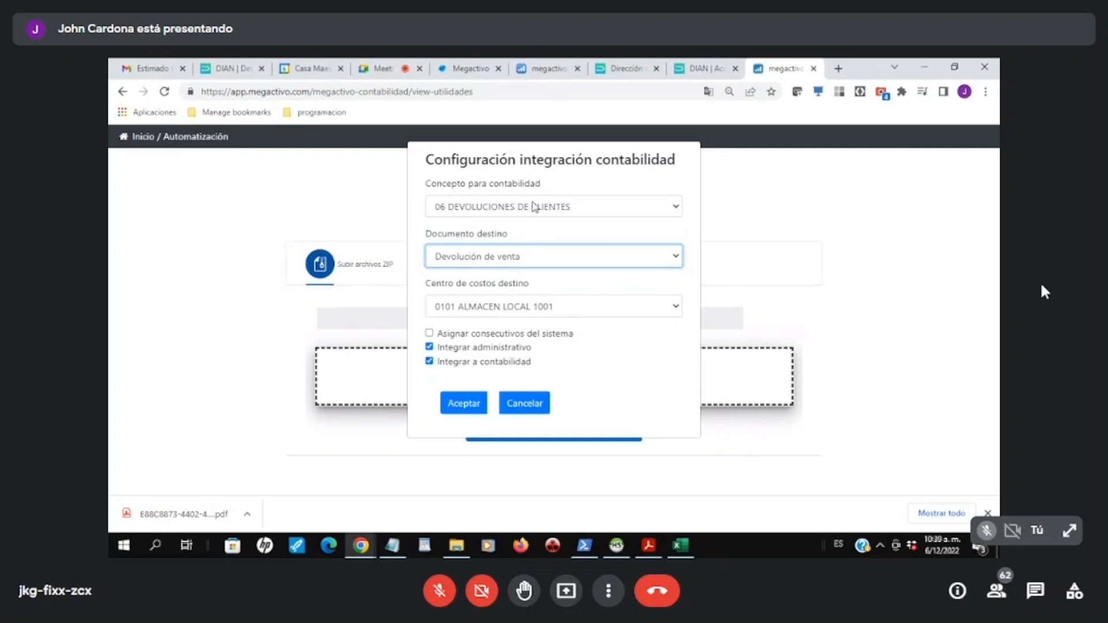
left_click(456, 404)
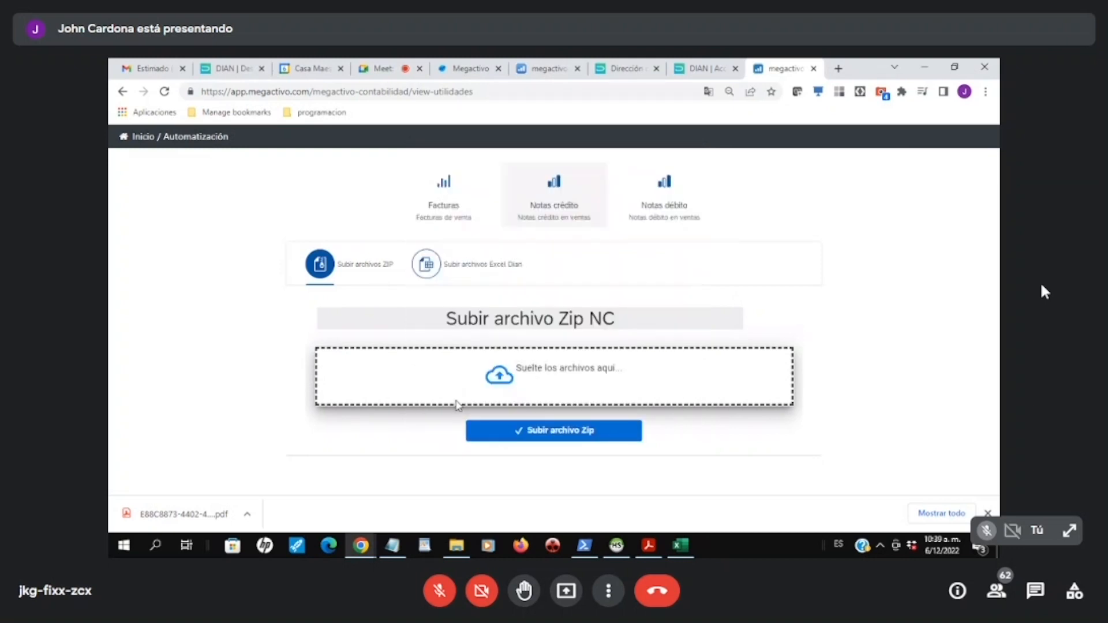
Step: Configure the sales debit note integration with concept 30 NOTAS DEBITO EN CXC and destination document Nota débito CxC
left_click(666, 206)
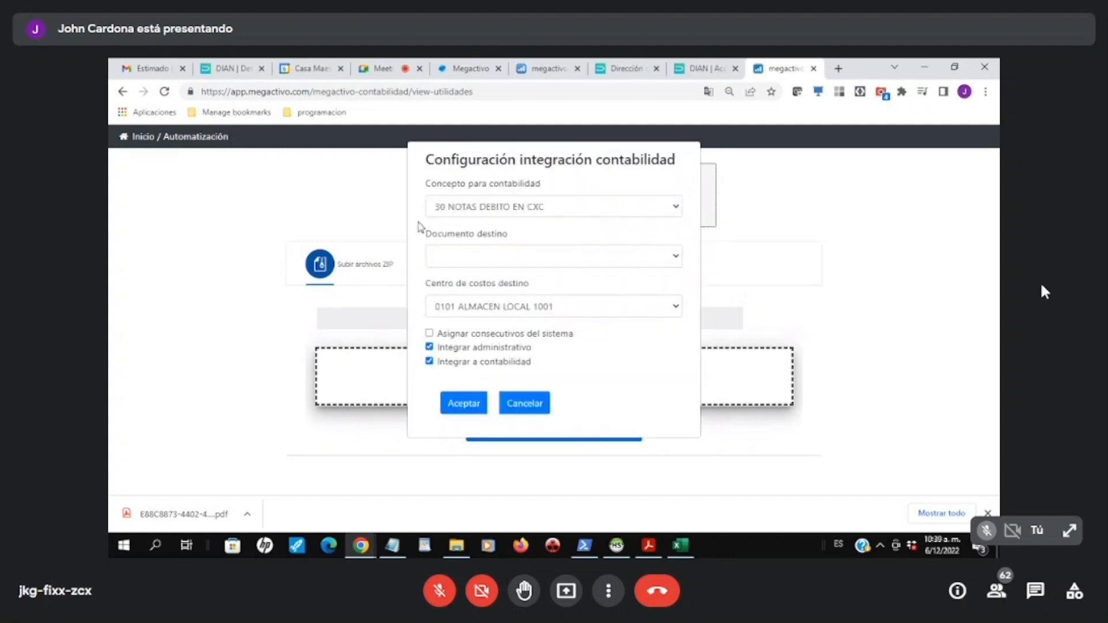
left_click(676, 208)
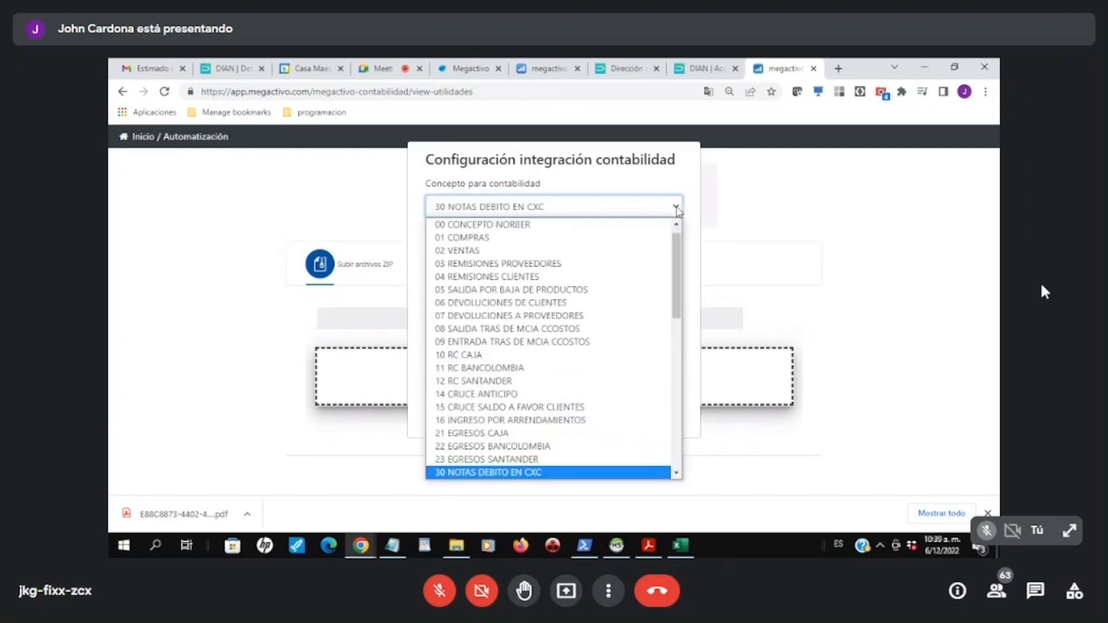
left_click(497, 473)
left_click(675, 255)
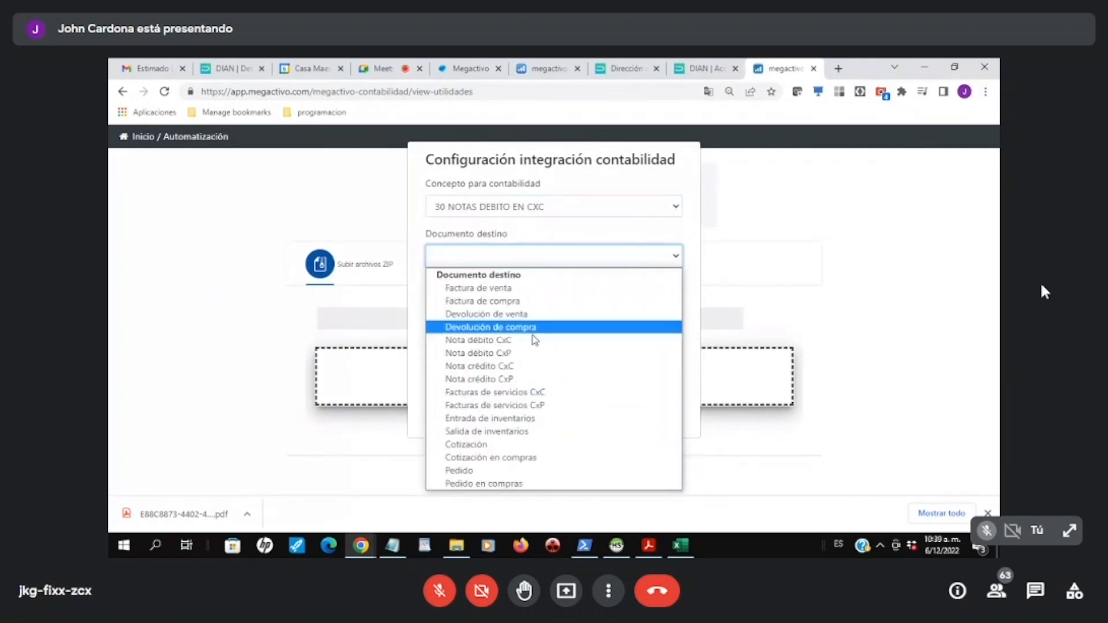
left_click(494, 343)
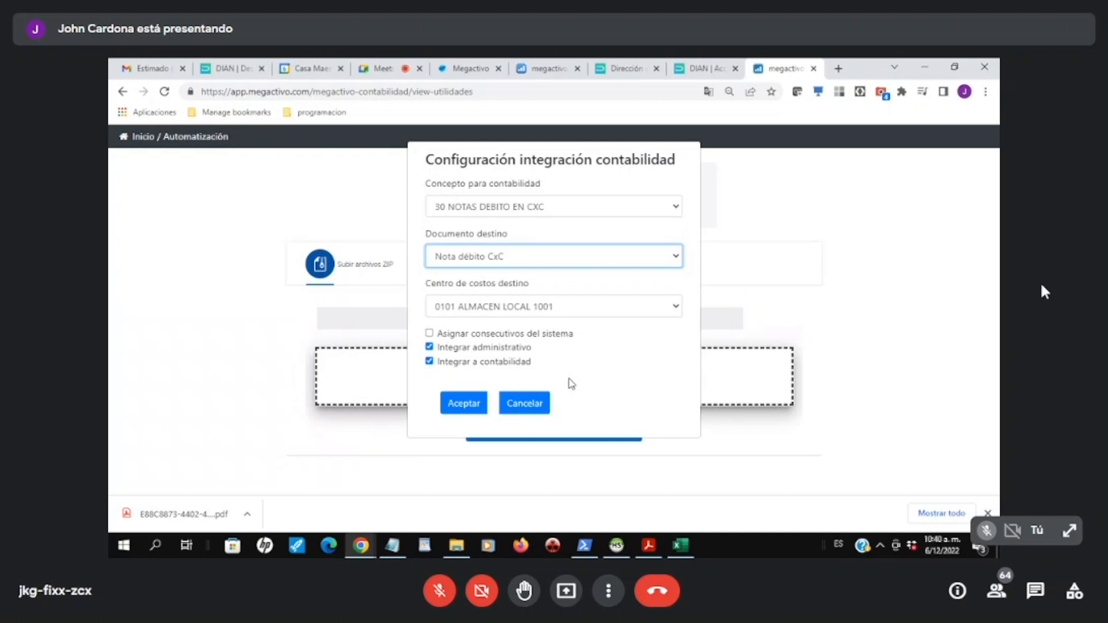
left_click(464, 404)
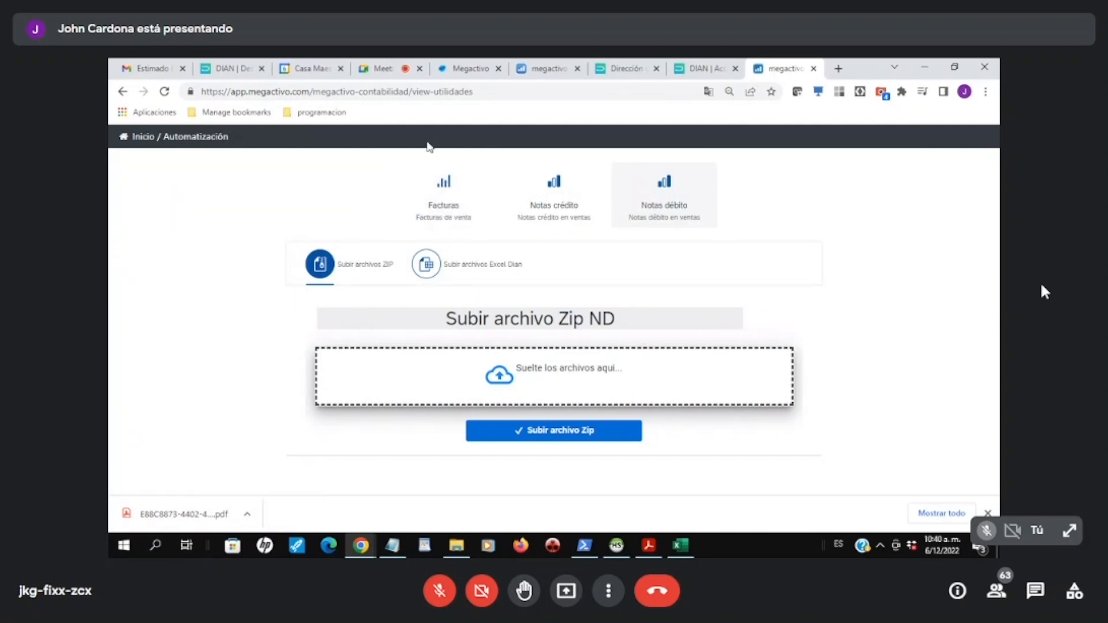
Step: Accept the sales invoice integration settings, choose DIAN Excel upload and enable automatic XML download for line-by-line integration
left_click(444, 206)
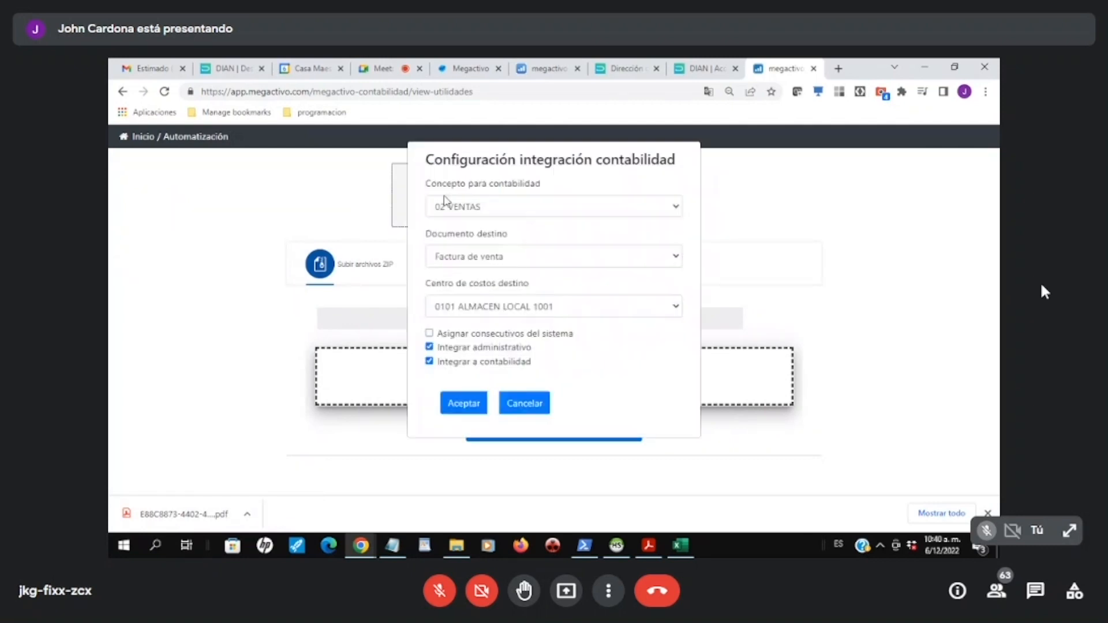
left_click(466, 403)
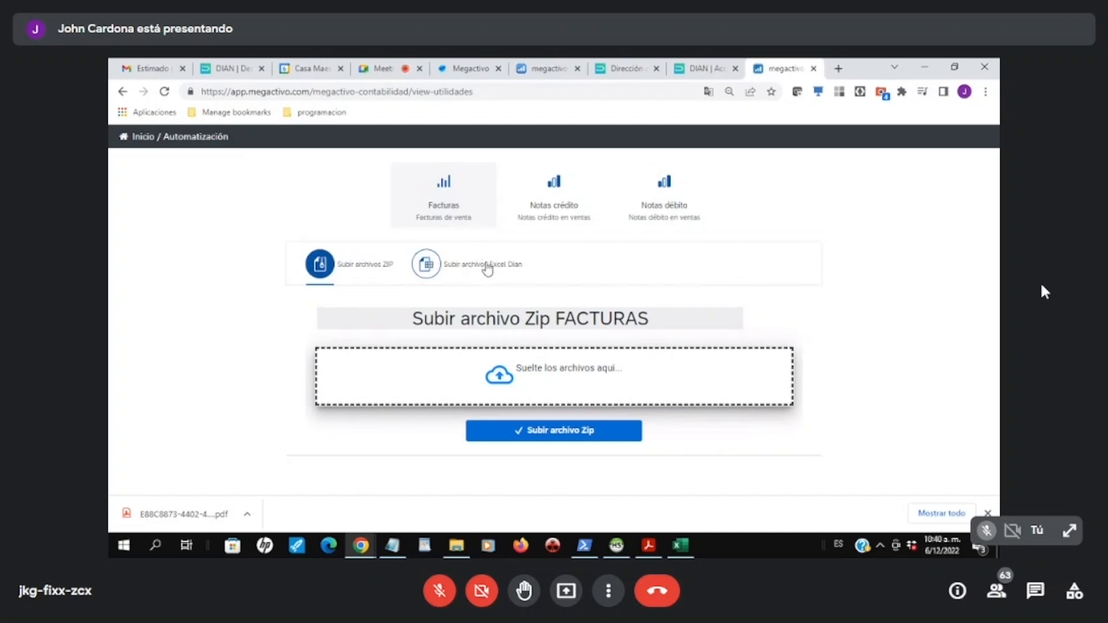
left_click(423, 265)
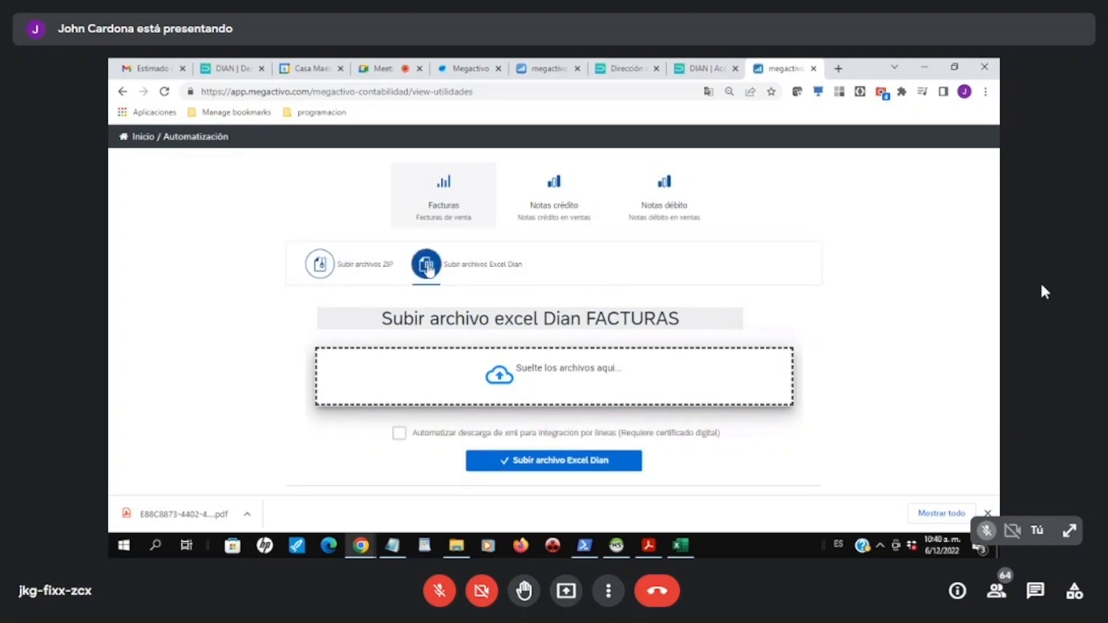
left_click(401, 436)
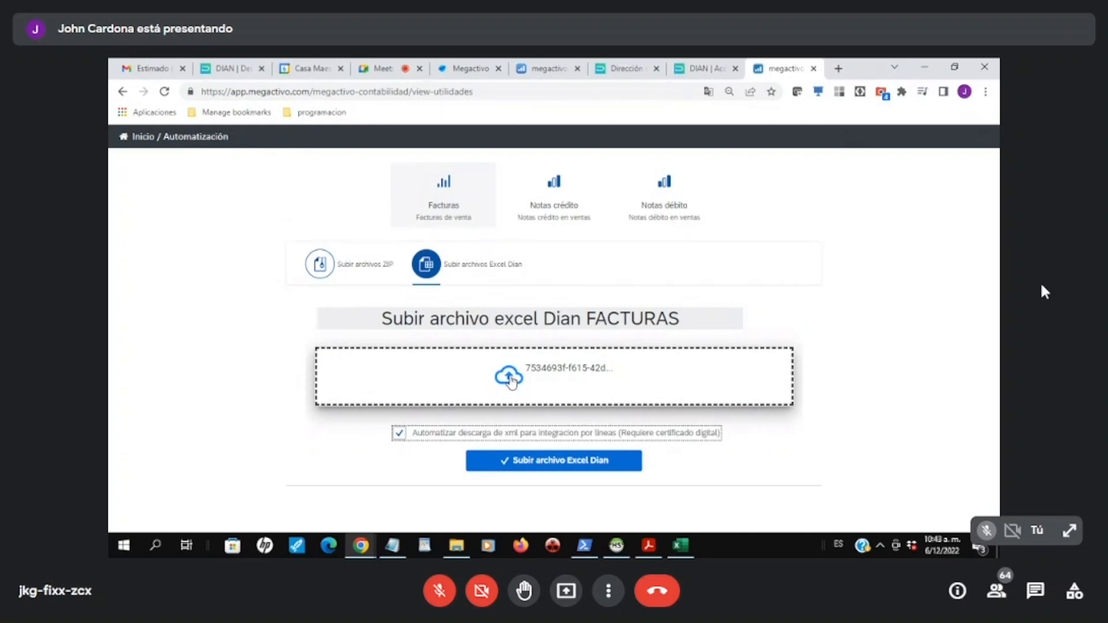
Step: Add 7534693f-f615-42dd-ad69-39bf1906f839.xlsx from the "docs emitidos dian" folder to the invoice upload area and upload it
left_click(510, 381)
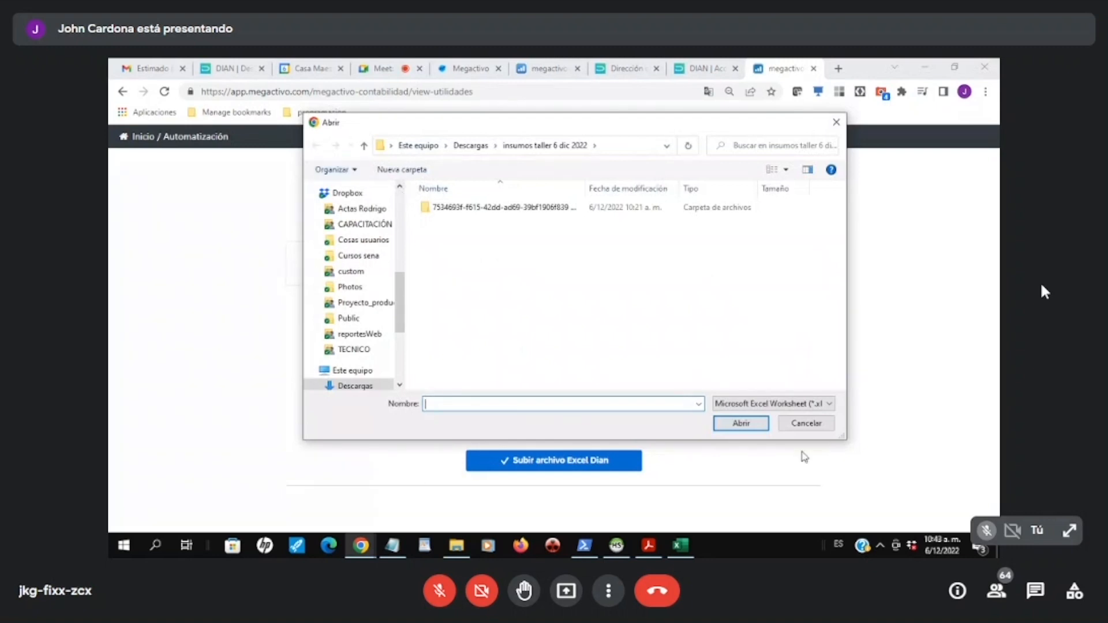
left_click(807, 426)
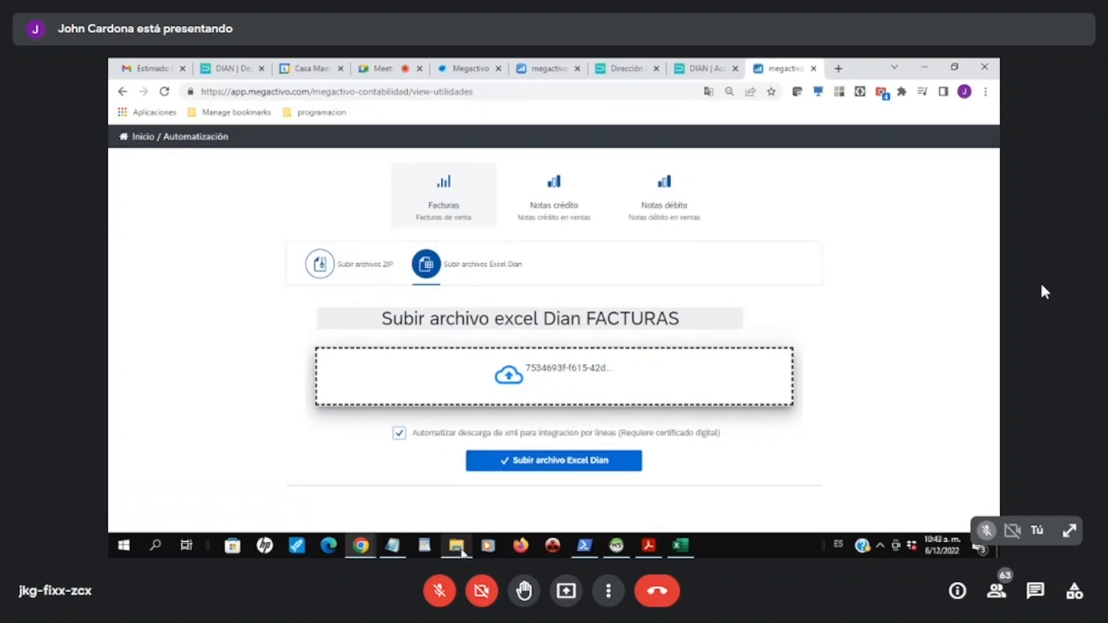
mouse_move(456, 545)
left_click(462, 508)
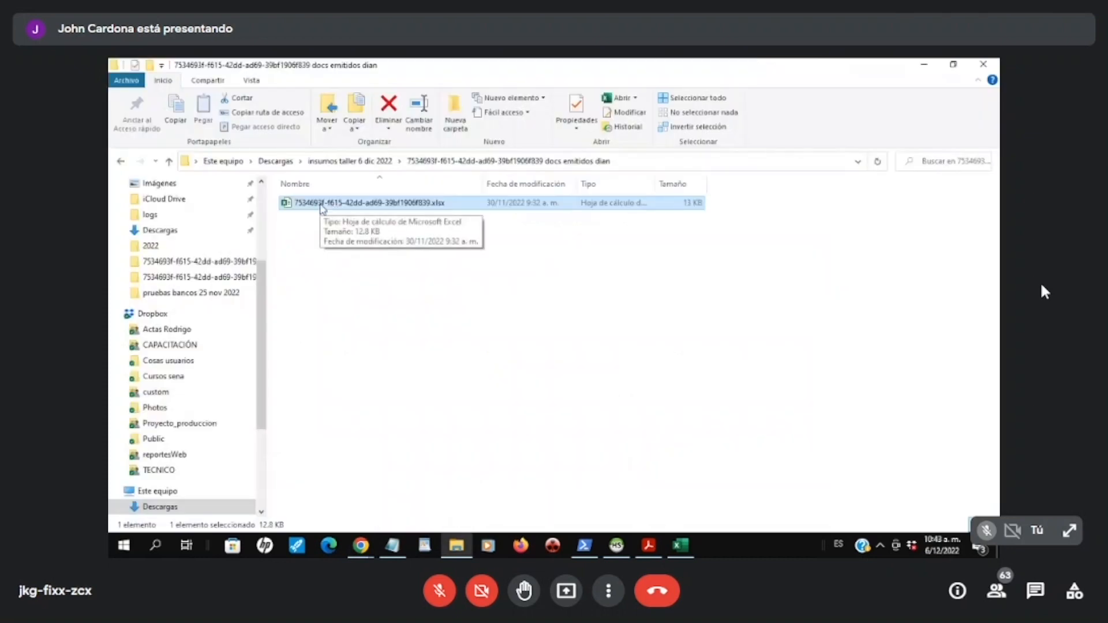
left_click_drag(322, 209, 570, 377)
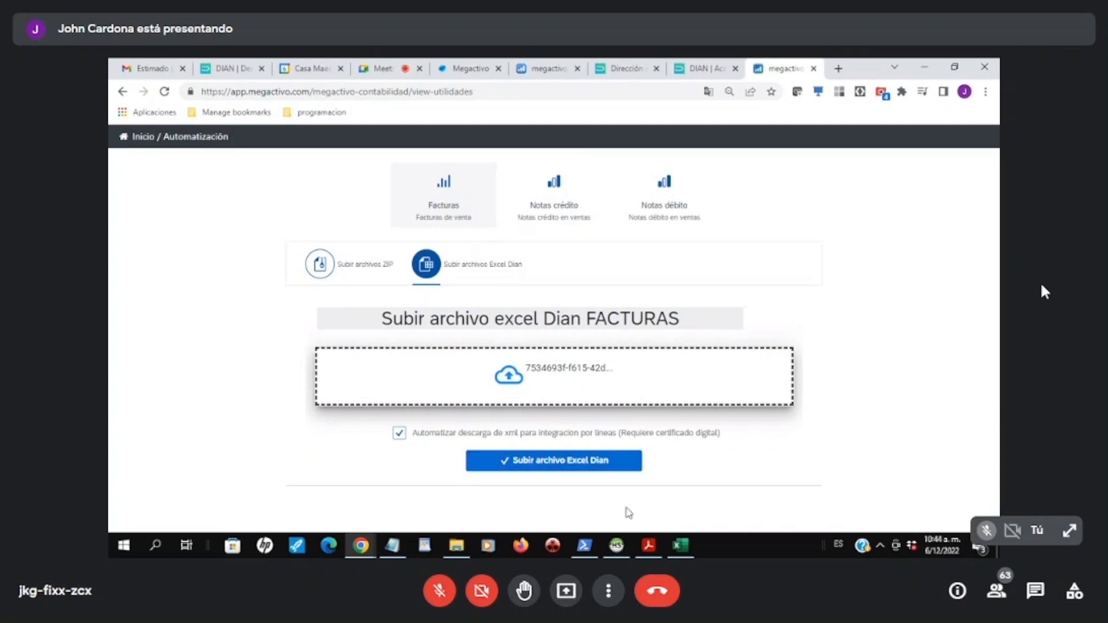
left_click(553, 464)
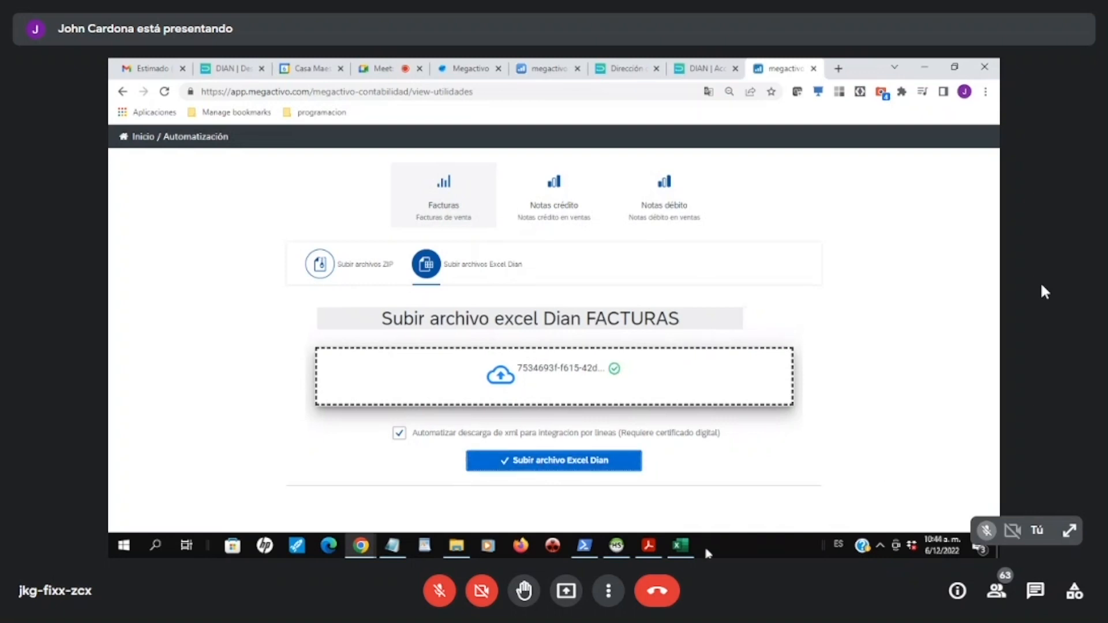
Step: Switch to Excel and examine the CUFE/CUDE codes in B3 and B4 of the DIAN report
left_click(682, 547)
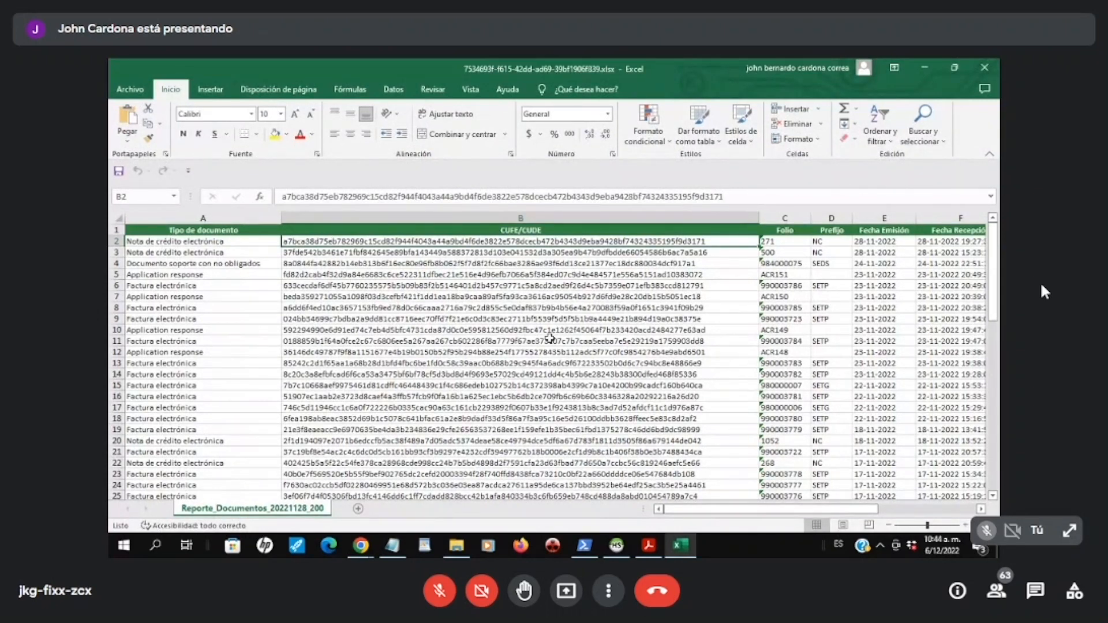
left_click(566, 253)
left_click(564, 263)
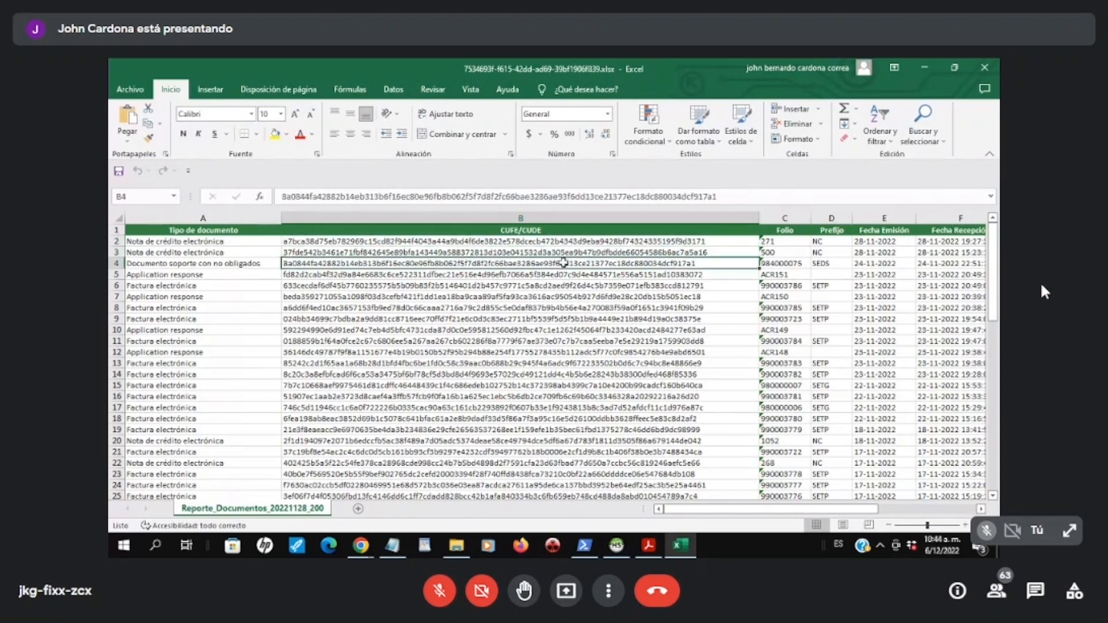
Step: Examine the CUFE/CUDE codes of the electronic invoices and credit notes in column B, from row 2 down to row 18
left_click(563, 275)
left_click(560, 286)
left_click(557, 297)
left_click(554, 307)
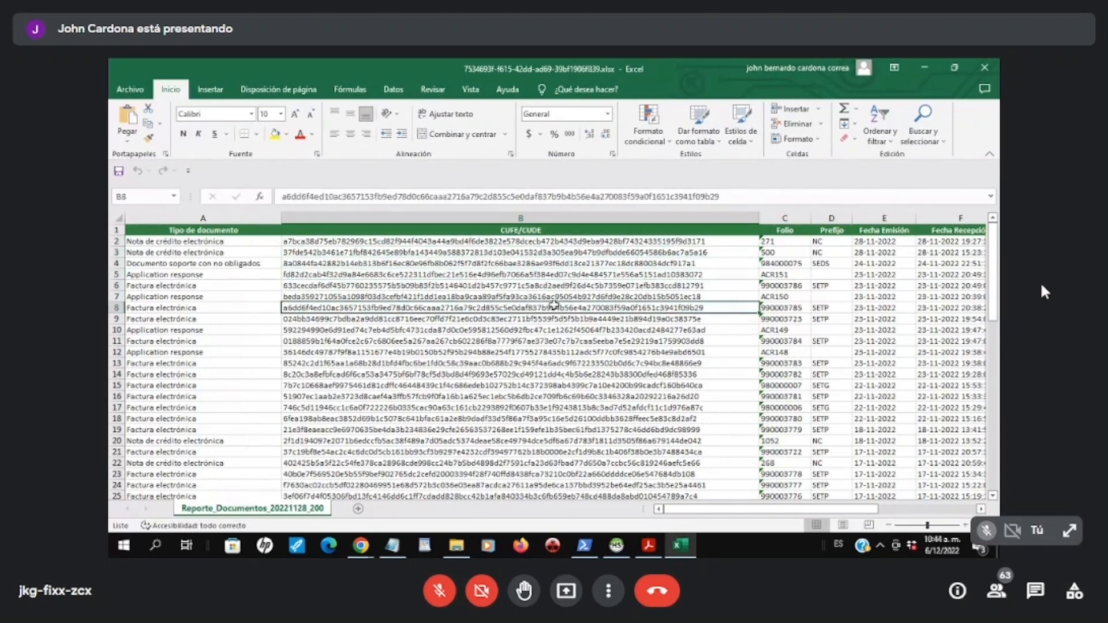
left_click(315, 243)
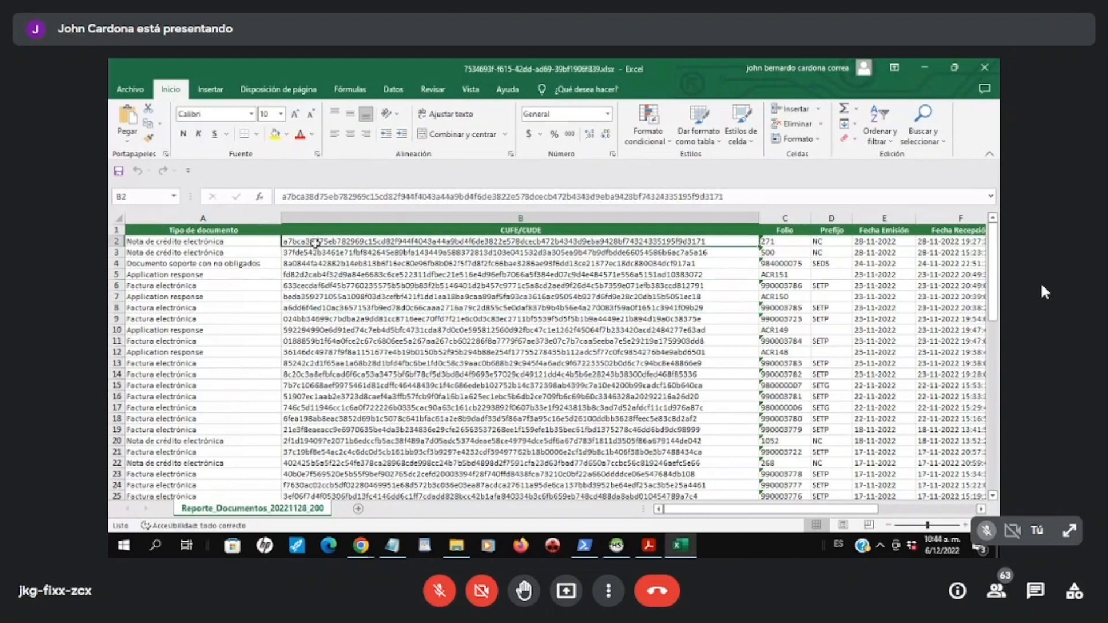
left_click(318, 252)
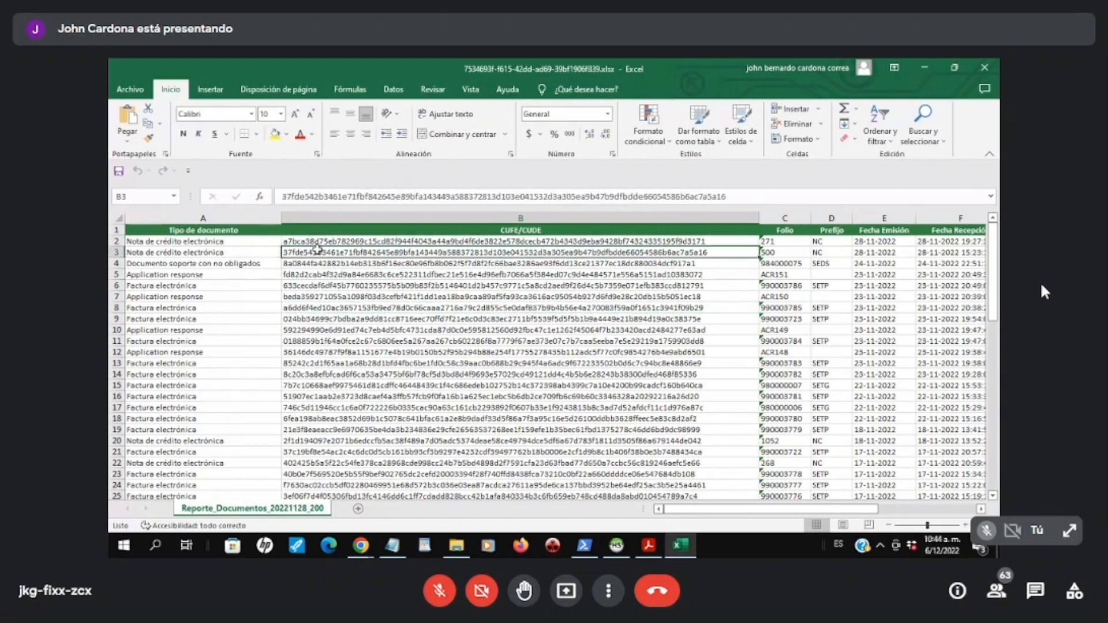
left_click(335, 287)
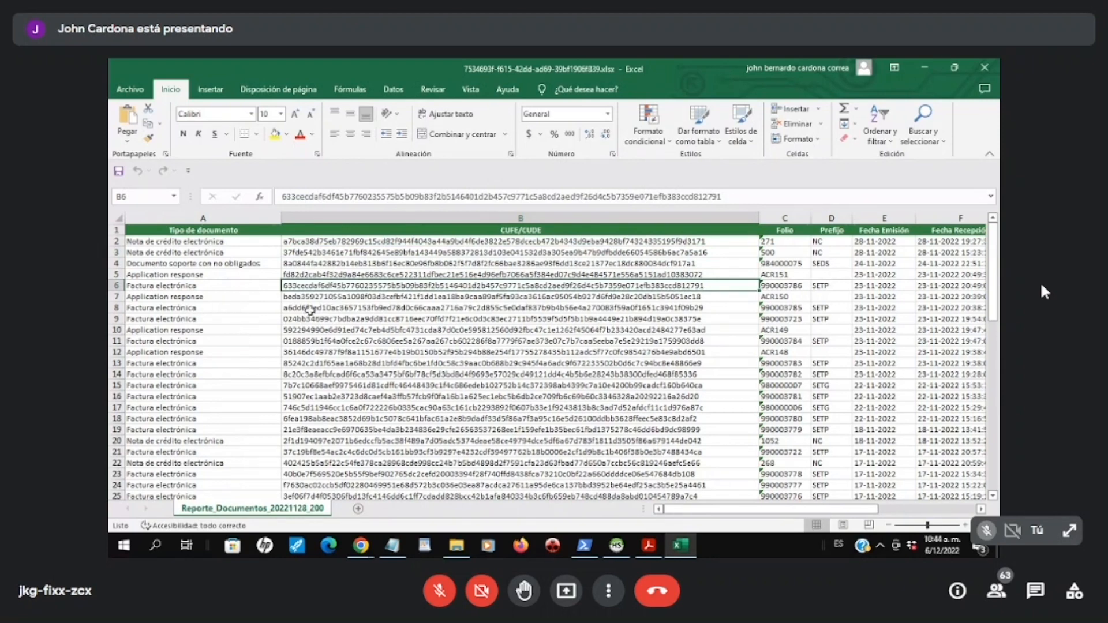
left_click(313, 309)
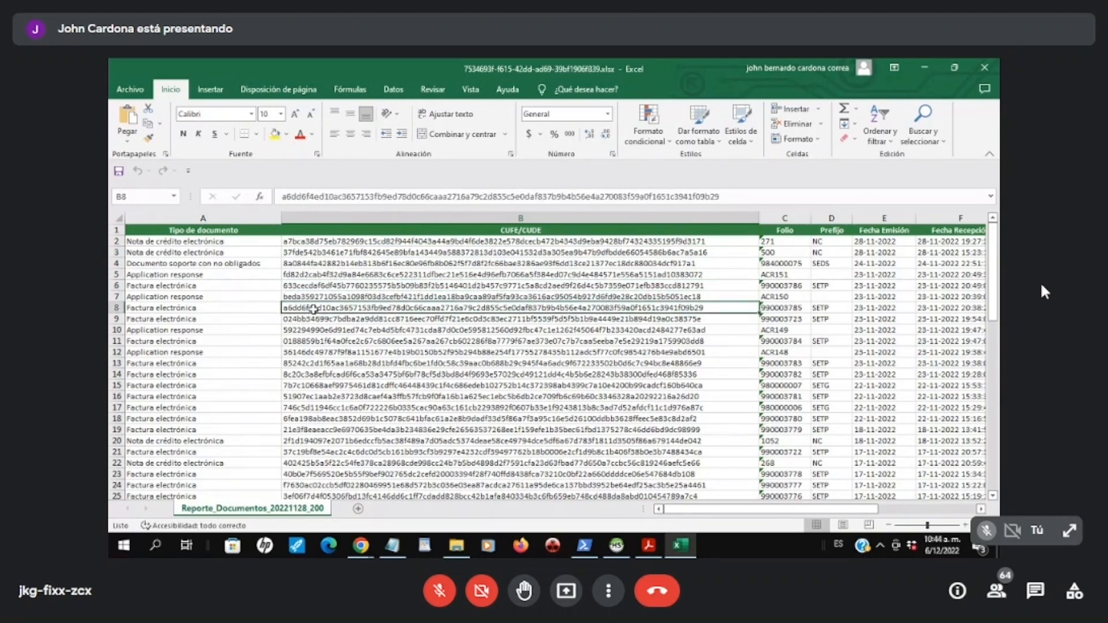
left_click(321, 319)
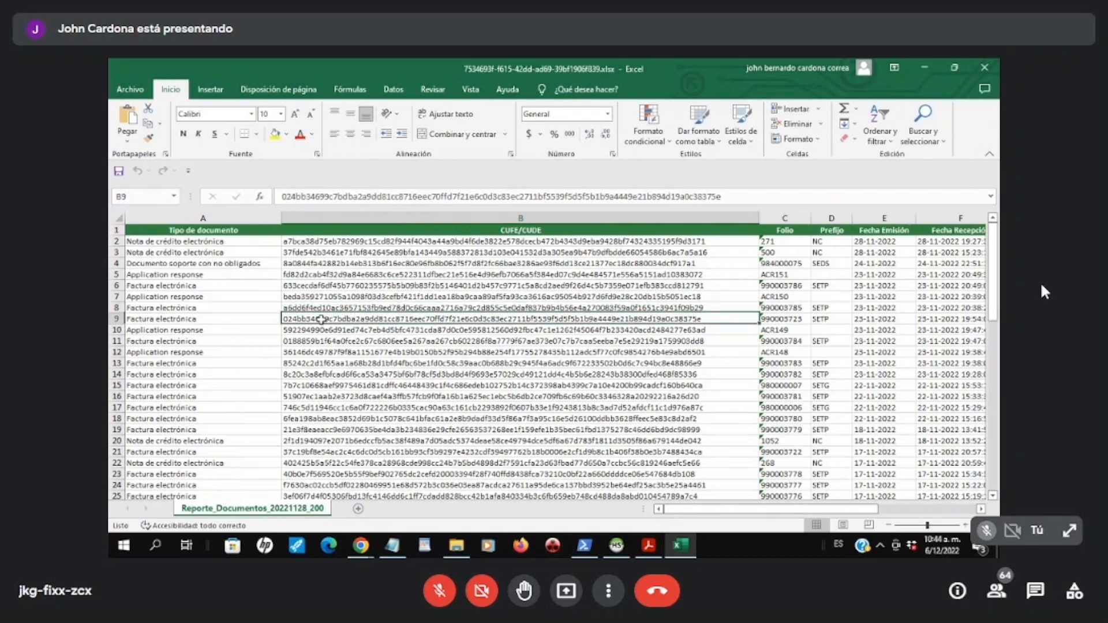
left_click(331, 341)
left_click(330, 352)
left_click(329, 375)
key("Down")
key("Down")
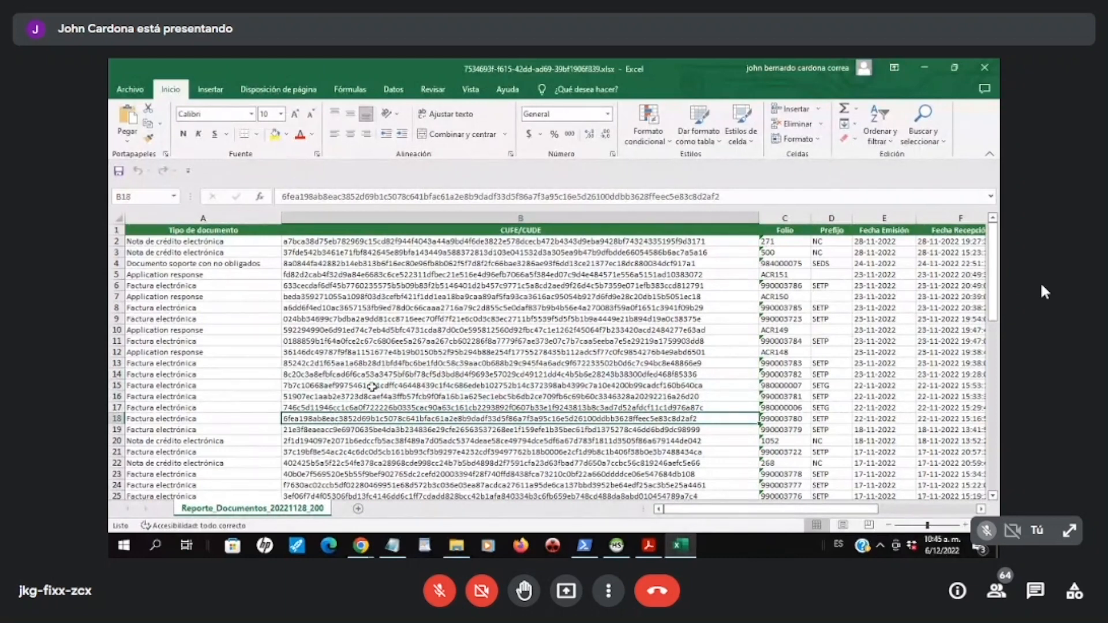
Step: Switch to Megactivo in Chrome and load the FORMANET S.A.S. sales invoice SETP-990003786 from the November document list
mouse_move(360, 552)
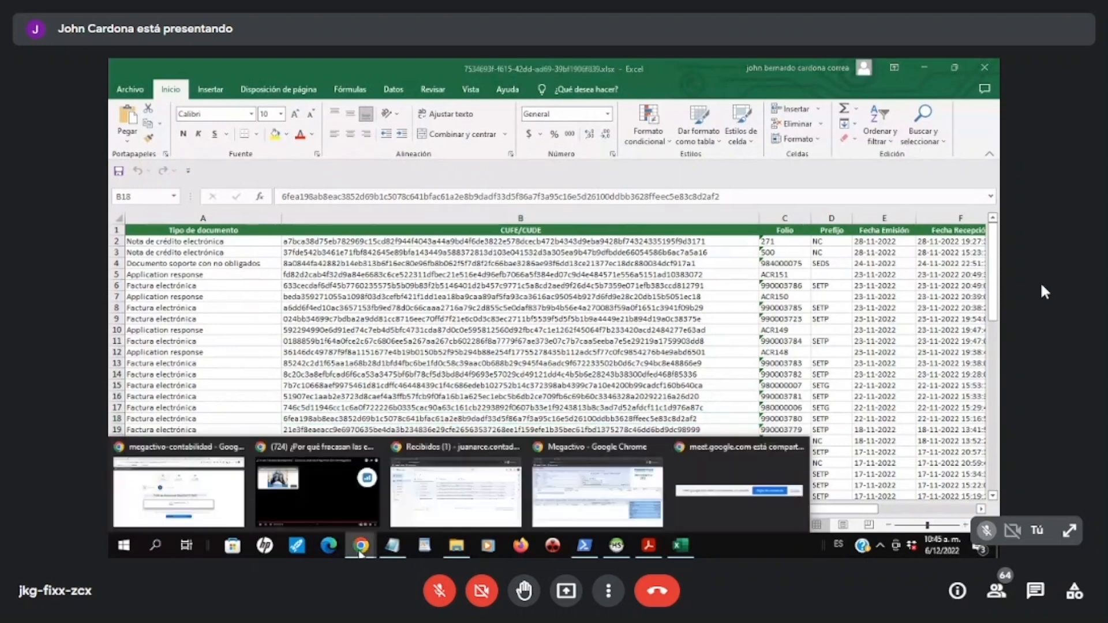
left_click(597, 491)
left_click(465, 68)
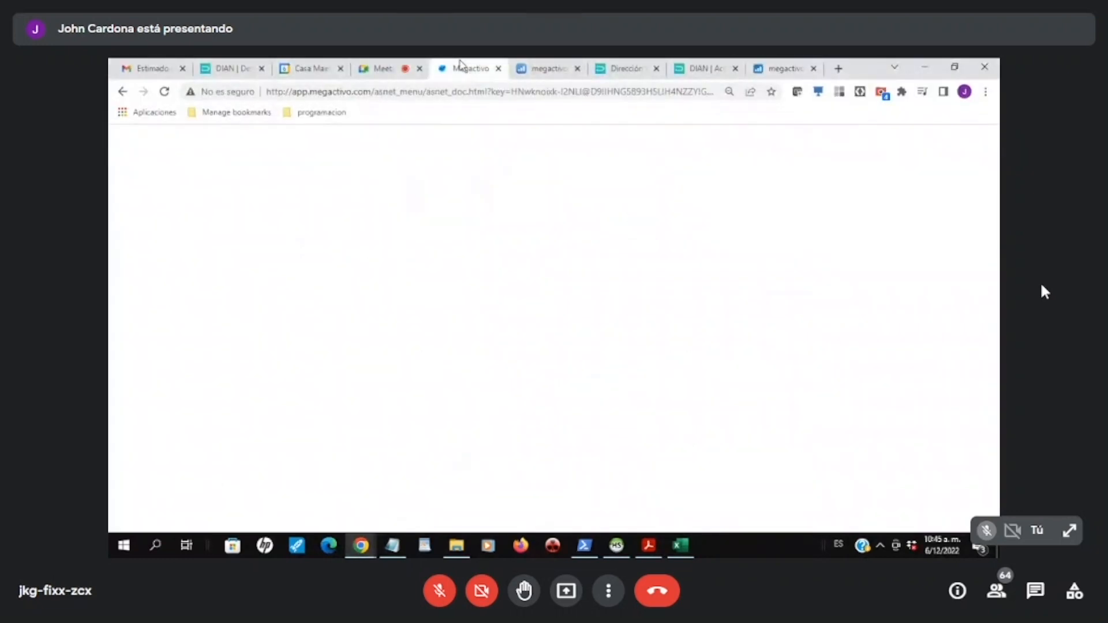
left_click(201, 153)
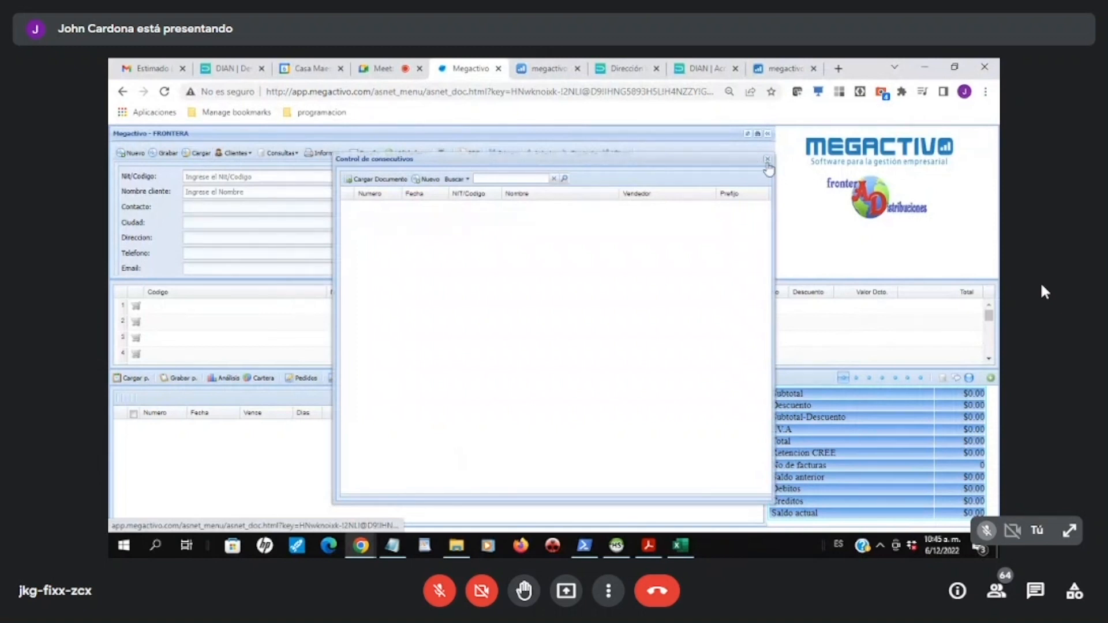
left_click(768, 161)
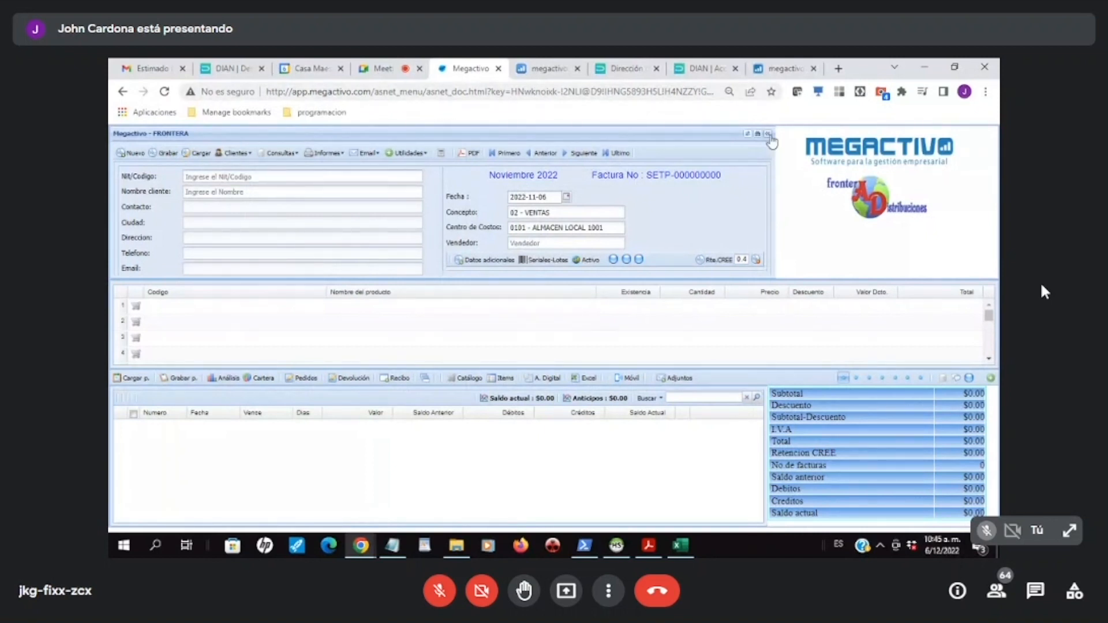
left_click(196, 153)
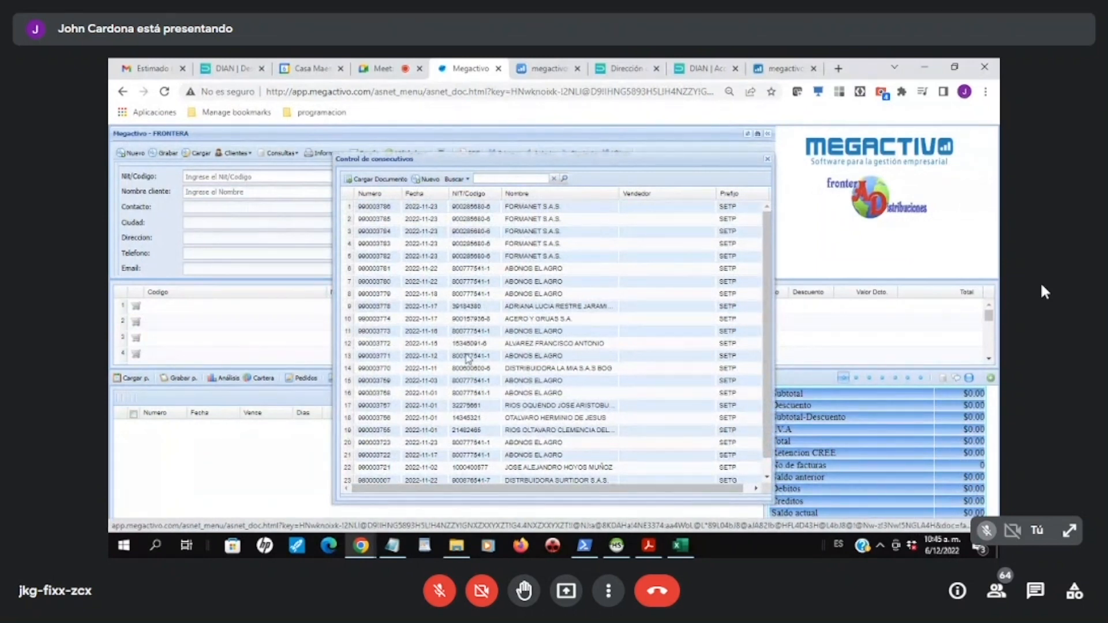
double_click(380, 208)
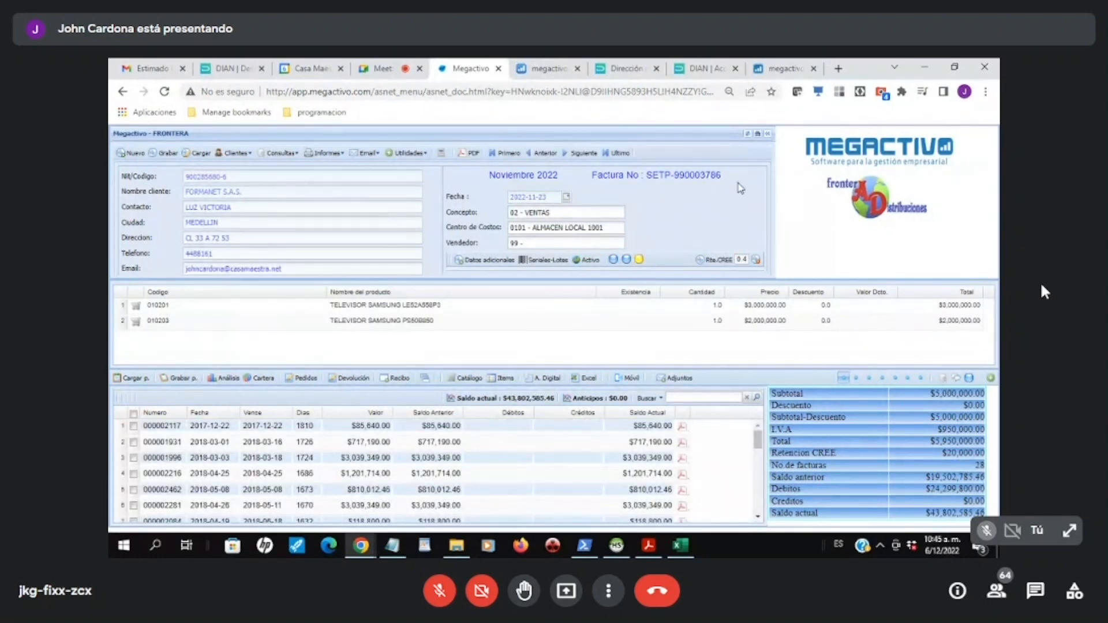
Step: Switch to Excel and examine row 6 of the DIAN report, folio 990003786, including its recipient, IVA and total columns
left_click(681, 553)
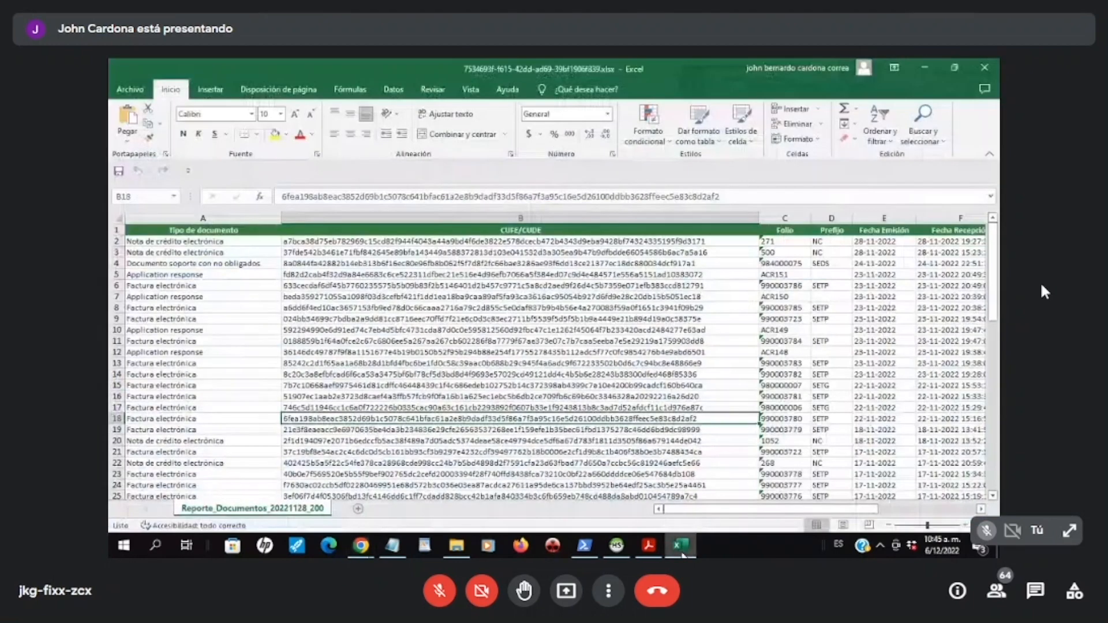
left_click(794, 286)
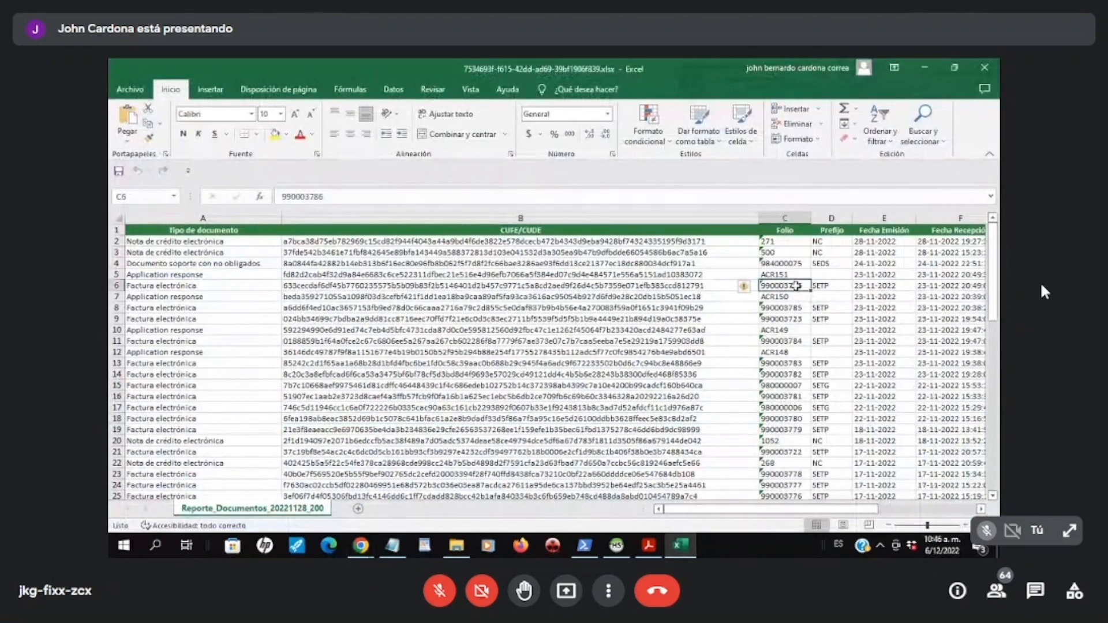
left_click(628, 286)
left_click_drag(879, 293, 988, 293)
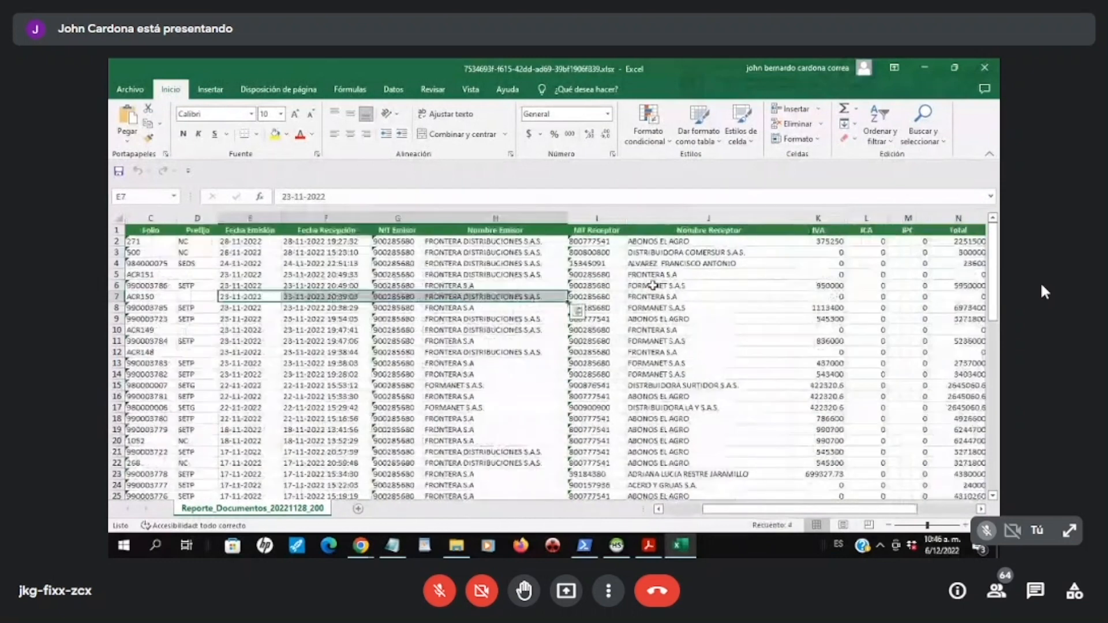
left_click(601, 286)
left_click(115, 286)
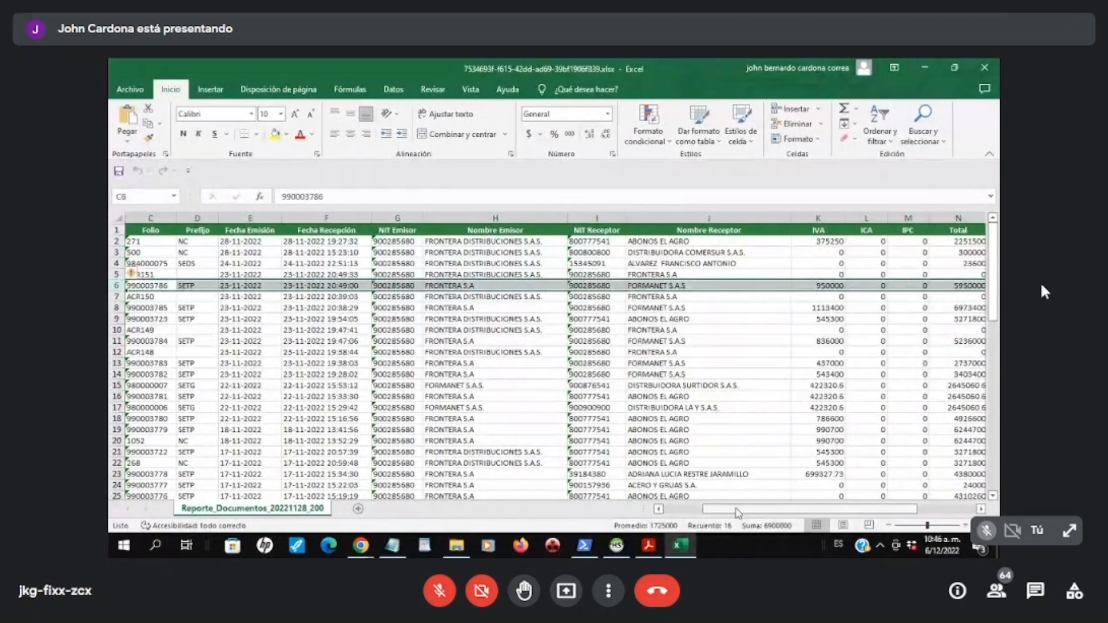
left_click_drag(737, 517, 698, 516)
Step: Return to Megactivo, view the accounting entry generated by invoice SETP-990003786, and close it
key("alt+Tab")
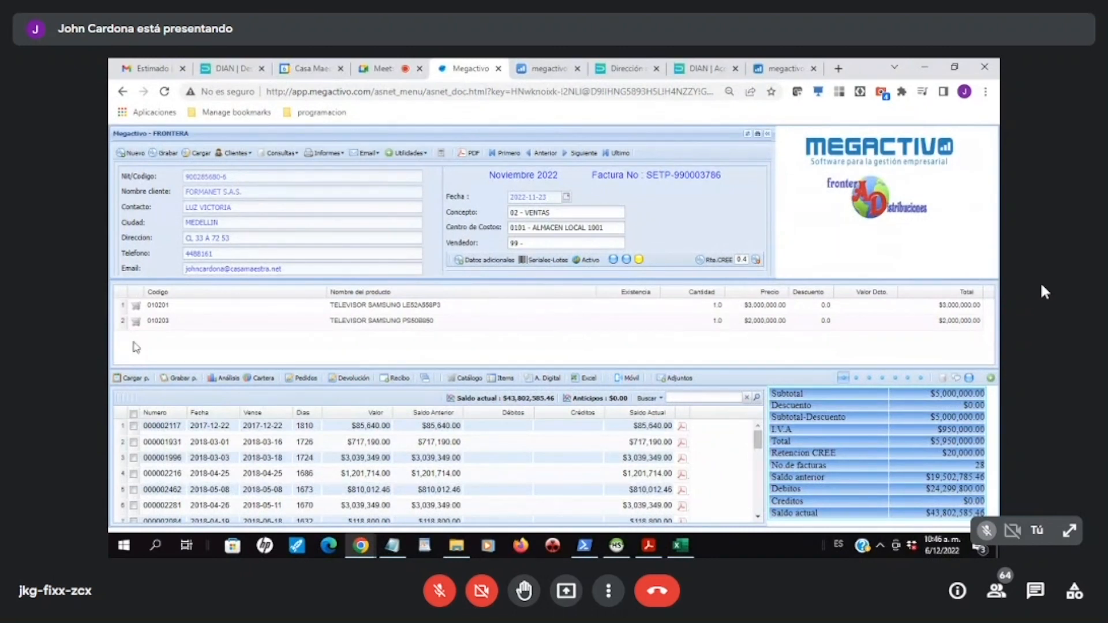
left_click(586, 260)
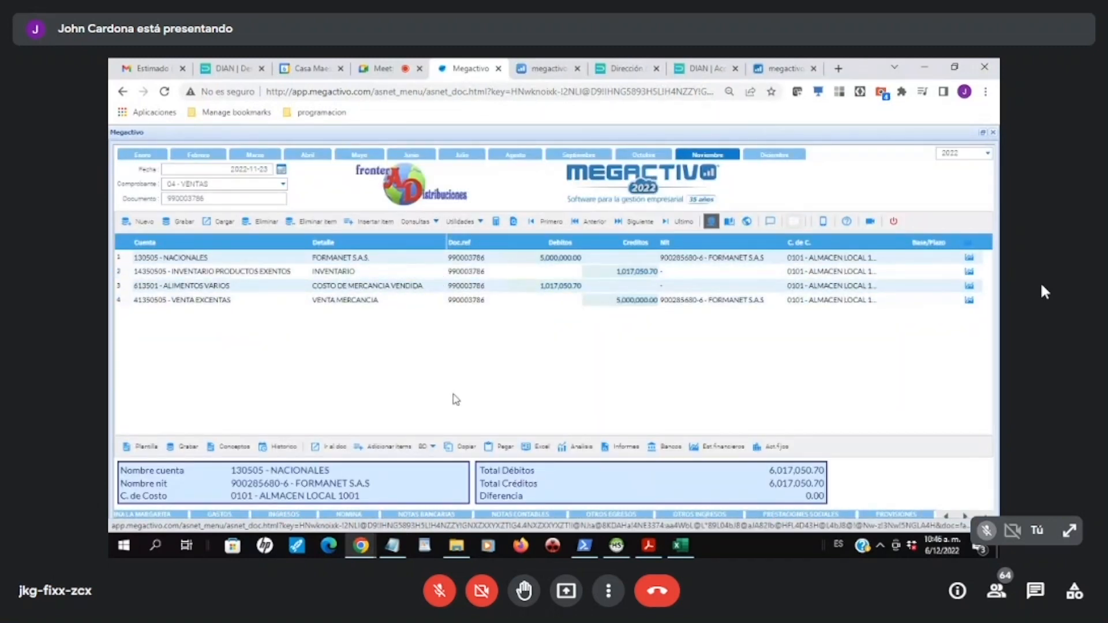
left_click(993, 133)
Step: Leave the accounting concepts setup in the other Megactivo session, return to the main menu and open the Contabilidad module
key("ctrl+Tab")
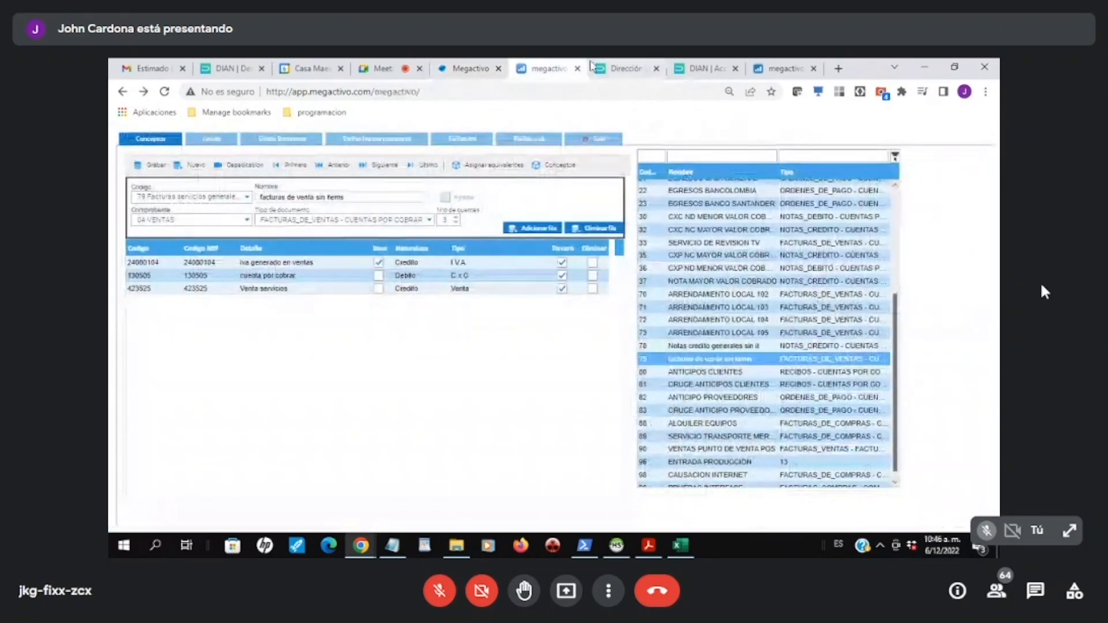
left_click(587, 143)
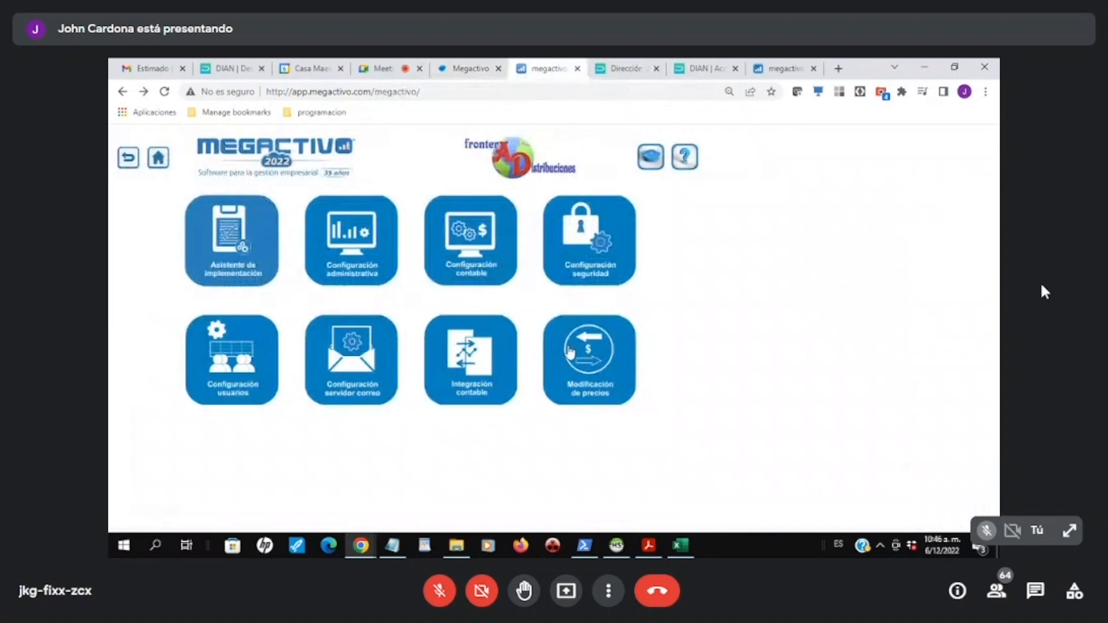
left_click(156, 162)
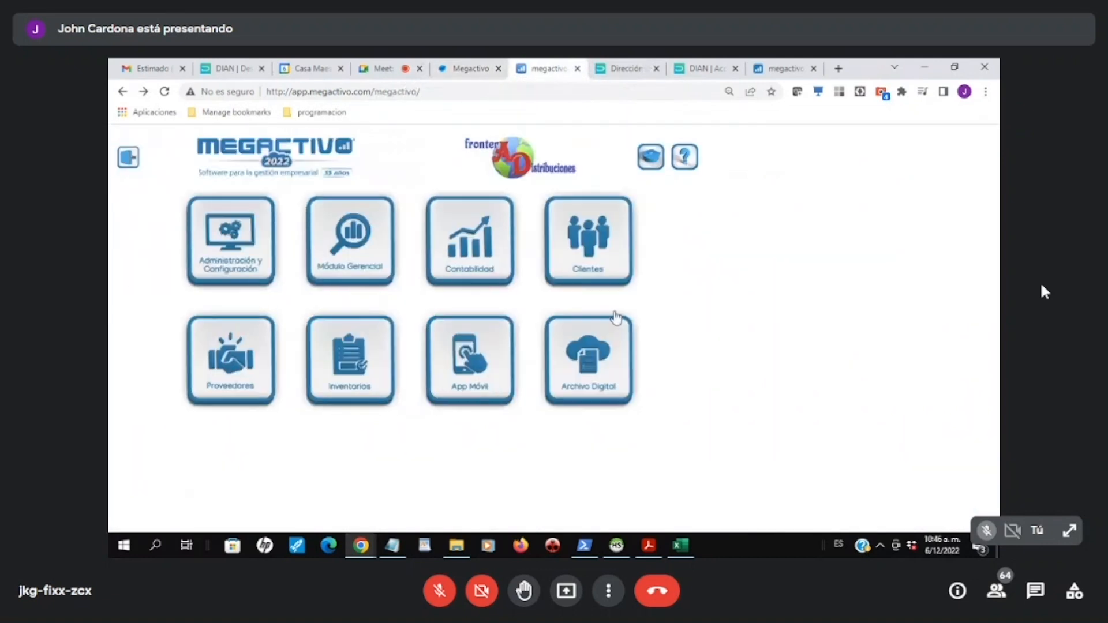
left_click(448, 238)
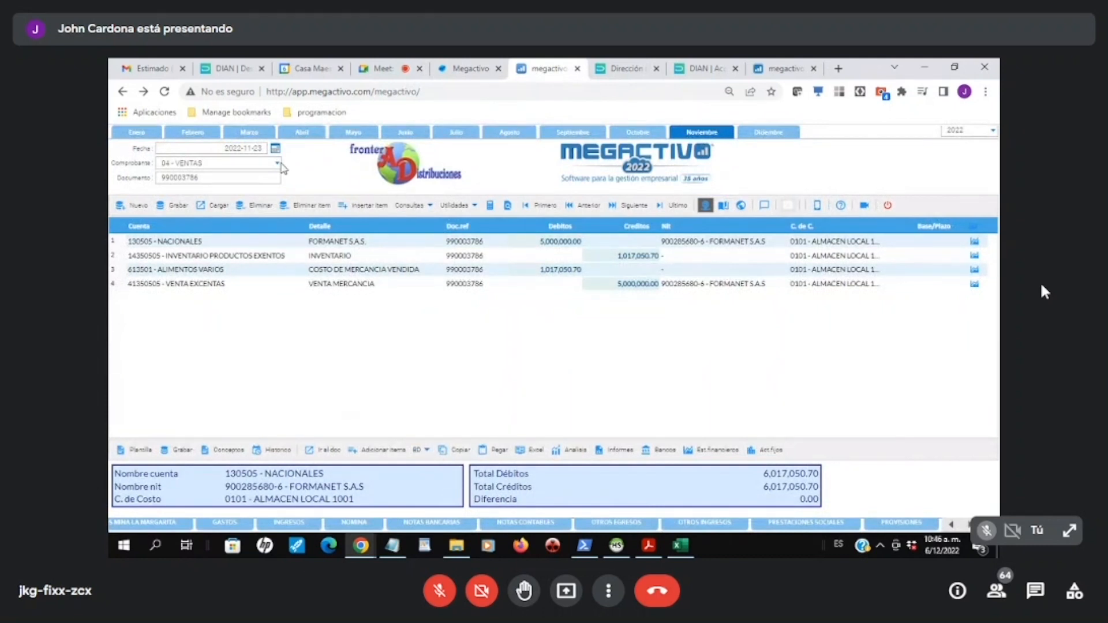
Step: Review the list of November 2022 accounting documents under voucher 04 - VENTAS and close it
left_click(215, 204)
scroll(586, 299, "down", 5)
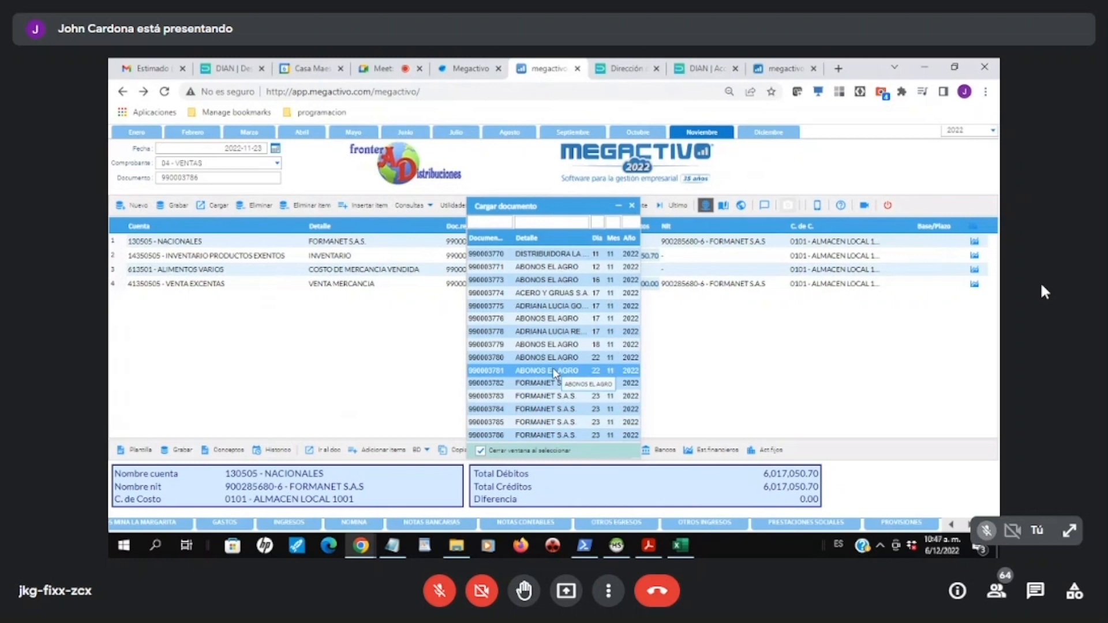
left_click(633, 206)
Step: Return to the sales invoice form, review the full list of November sales invoices with prefix SETP and close it
left_click(467, 69)
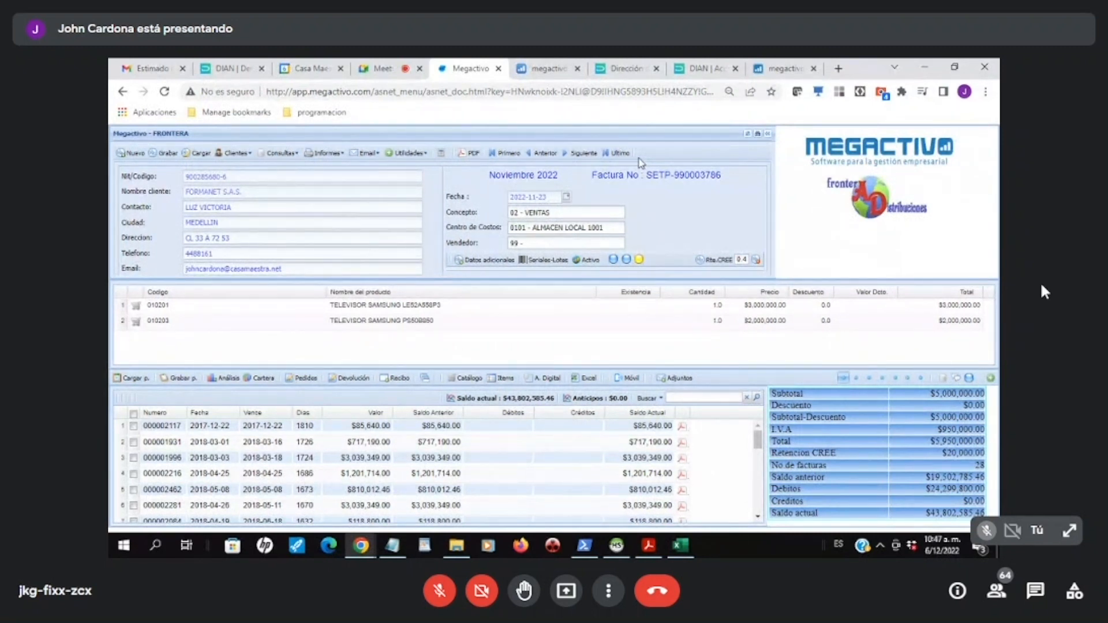
left_click(199, 155)
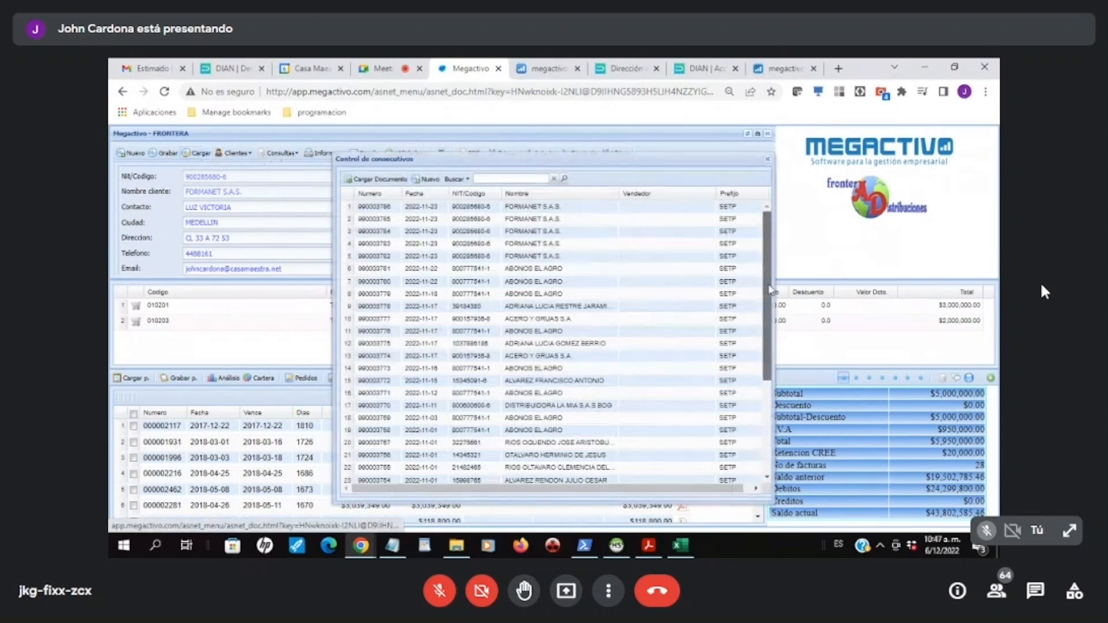
left_click_drag(775, 399, 773, 244)
left_click_drag(780, 306, 770, 260)
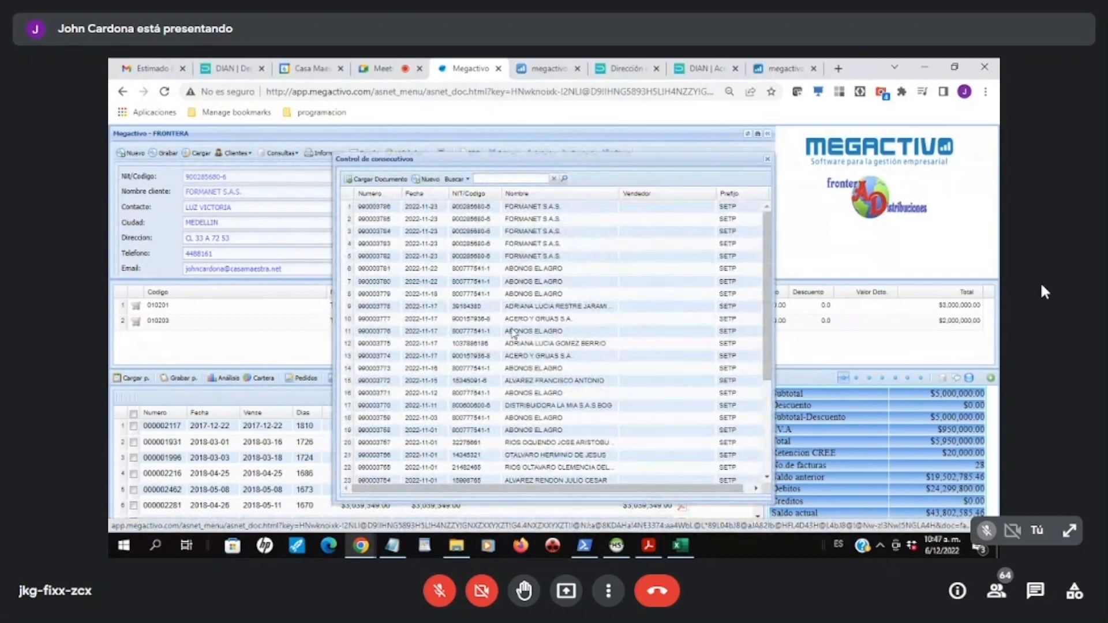
left_click(768, 160)
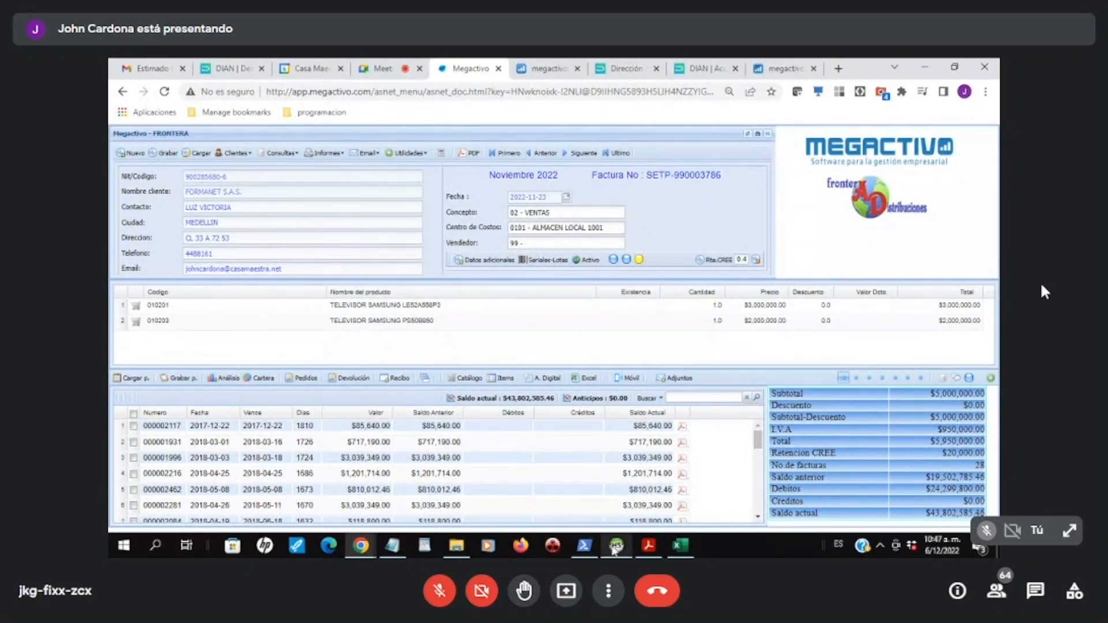
mouse_move(615, 548)
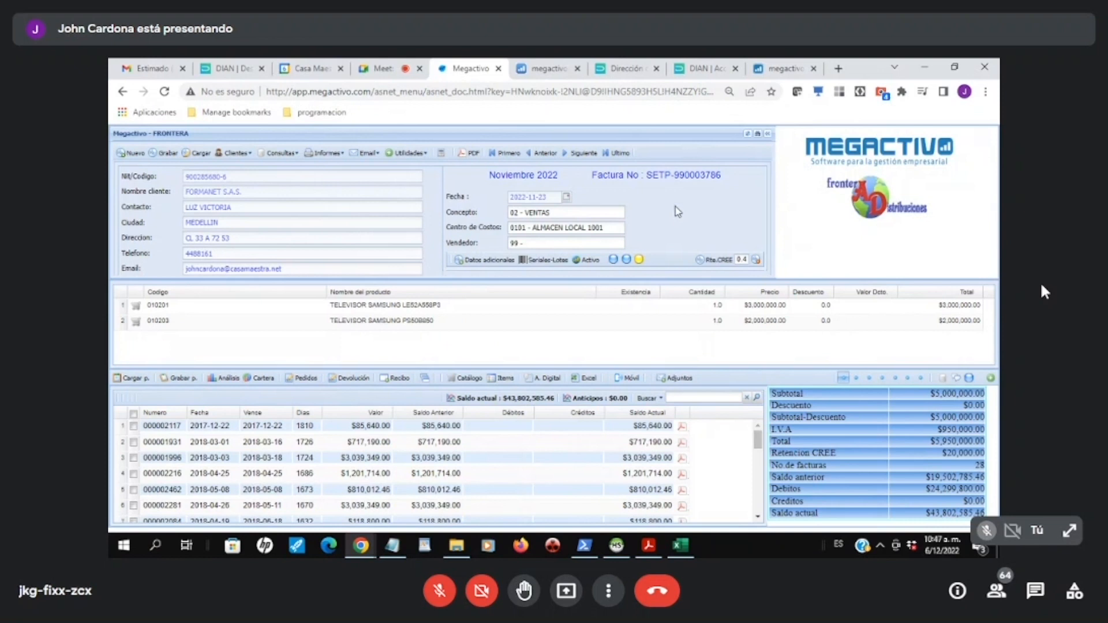
Step: Return to the accounting session and load the 04 - VENTAS document 990003776 for ABONOS EL AGRO
left_click(553, 73)
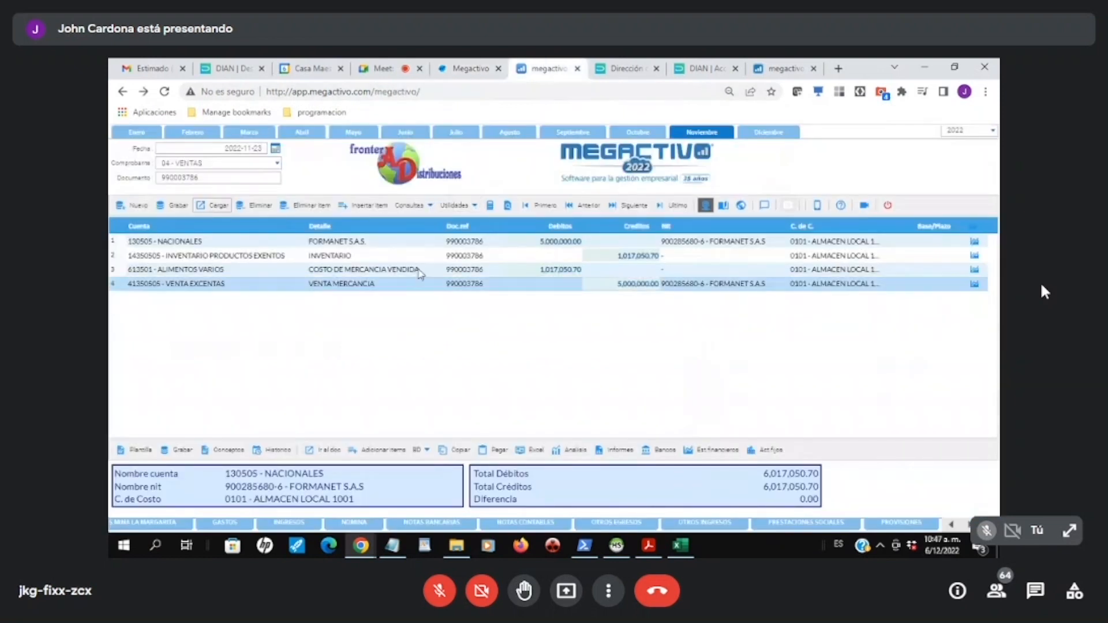
left_click(636, 212)
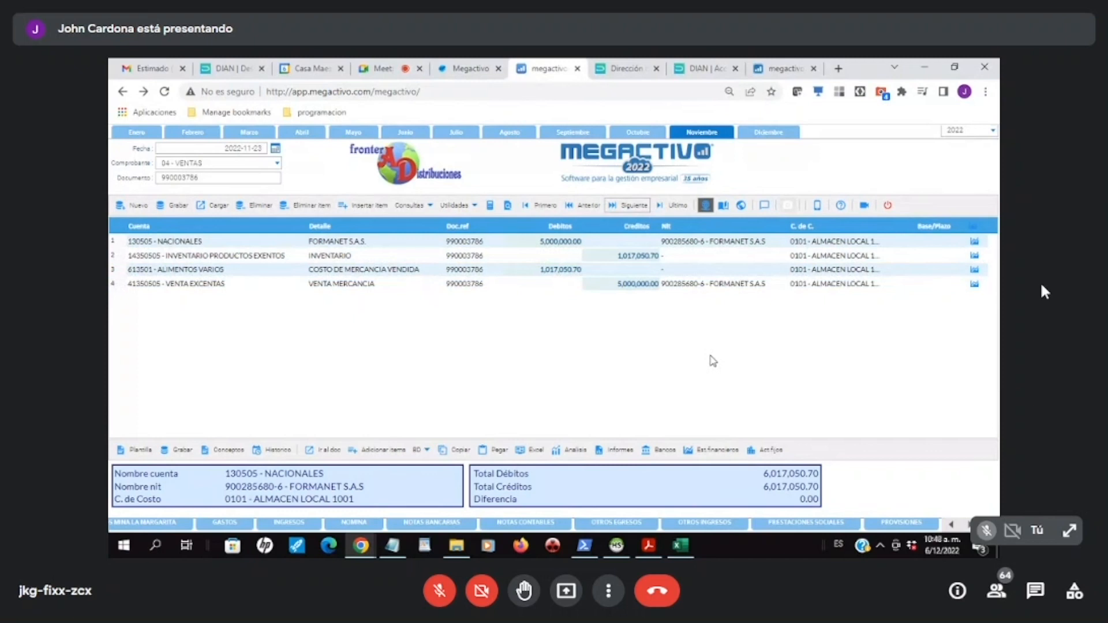
left_click(214, 206)
double_click(515, 328)
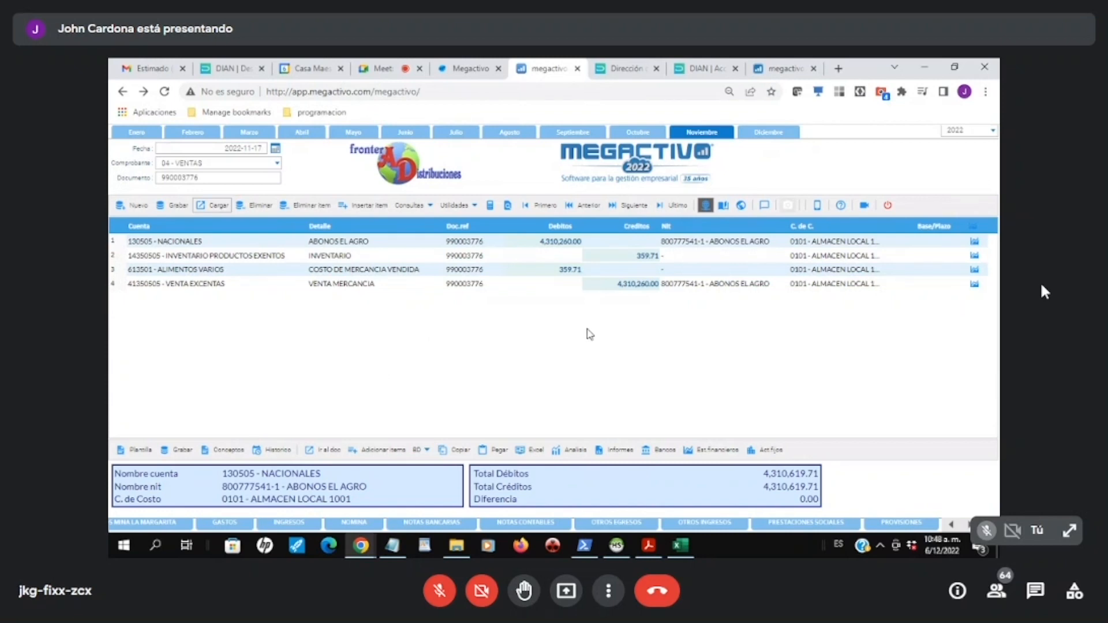
Step: Duplicate the browser tab with the Megactivo sales invoice form and exit the form in the copy
left_click(460, 70)
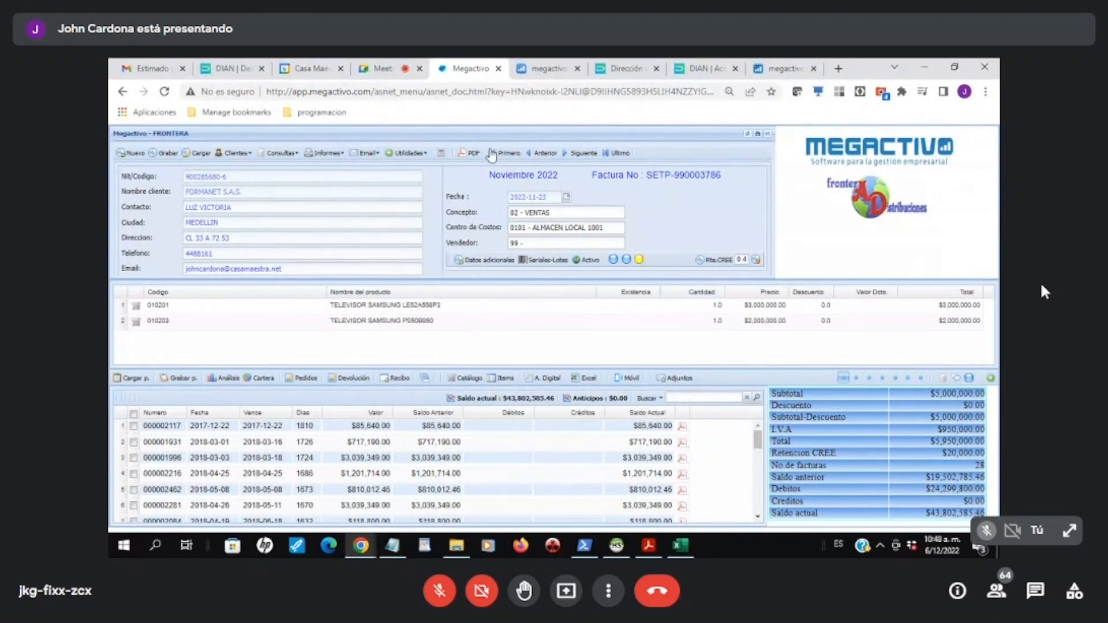
right_click(470, 72)
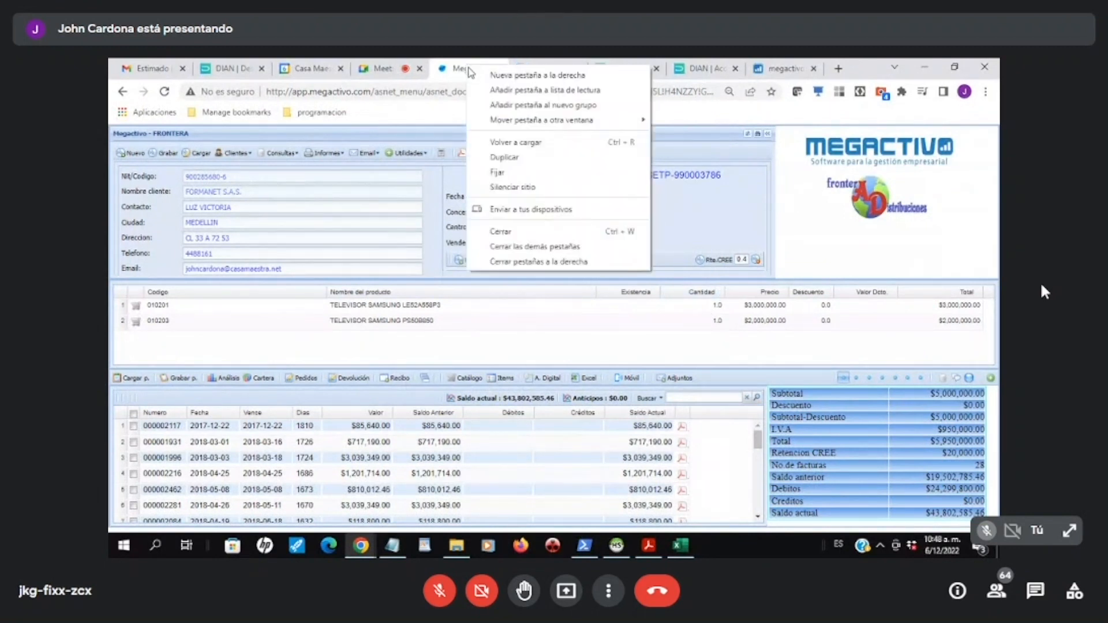
left_click(505, 157)
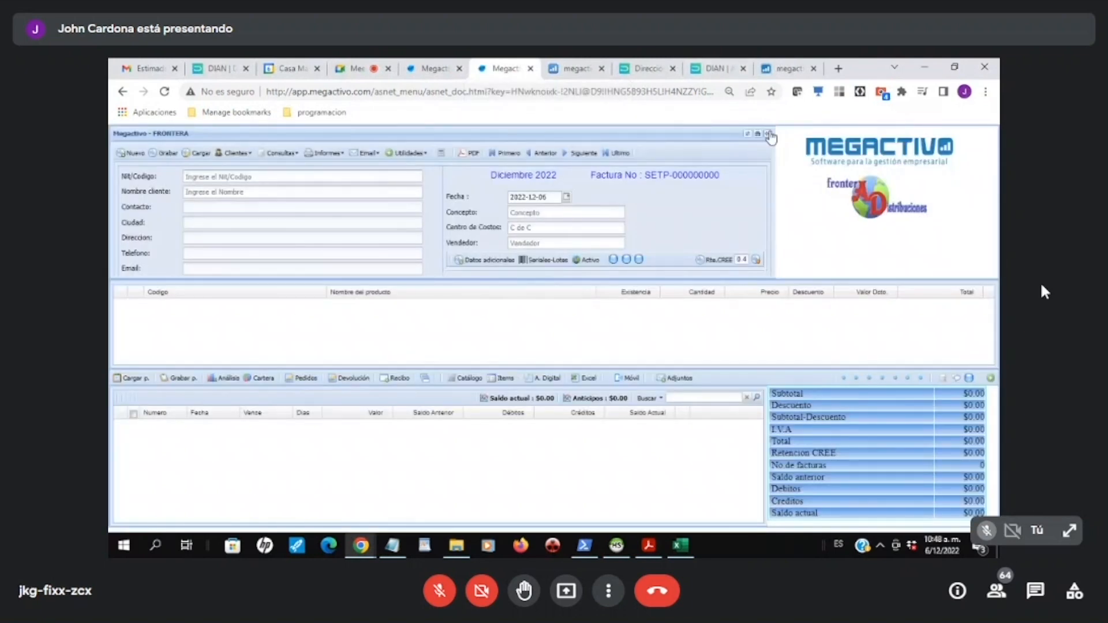
left_click(768, 134)
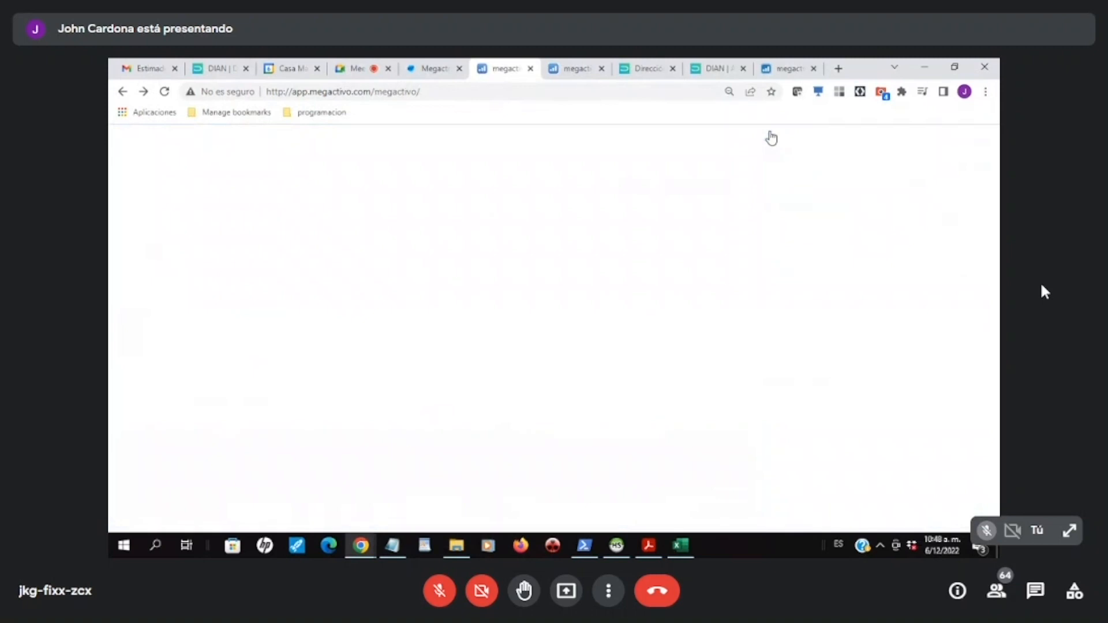